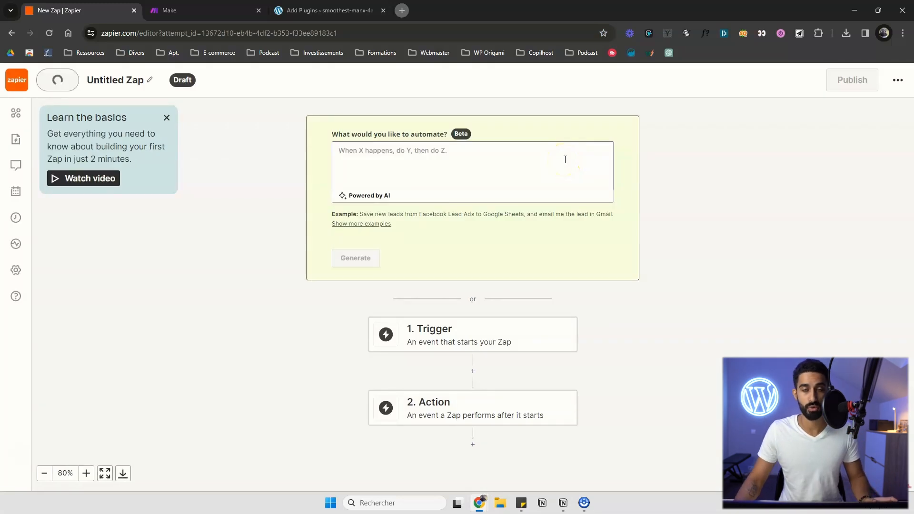
Step: Open the Change trigger app picker from the Zap's '1. Trigger' card
click(577, 164)
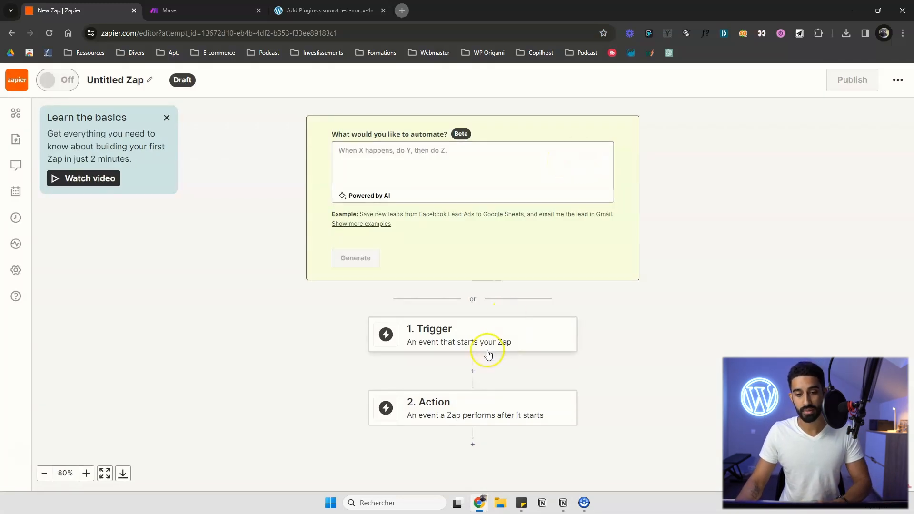
scroll(486, 350, down, 1)
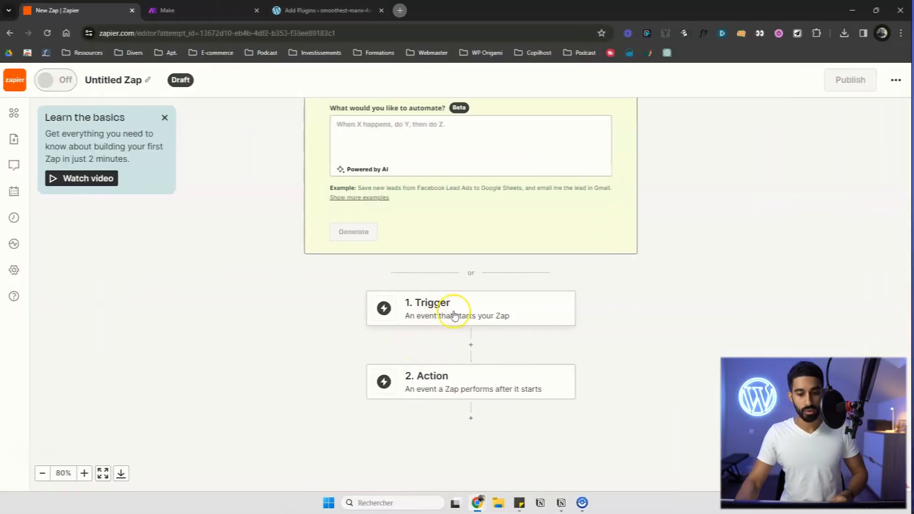
click(456, 316)
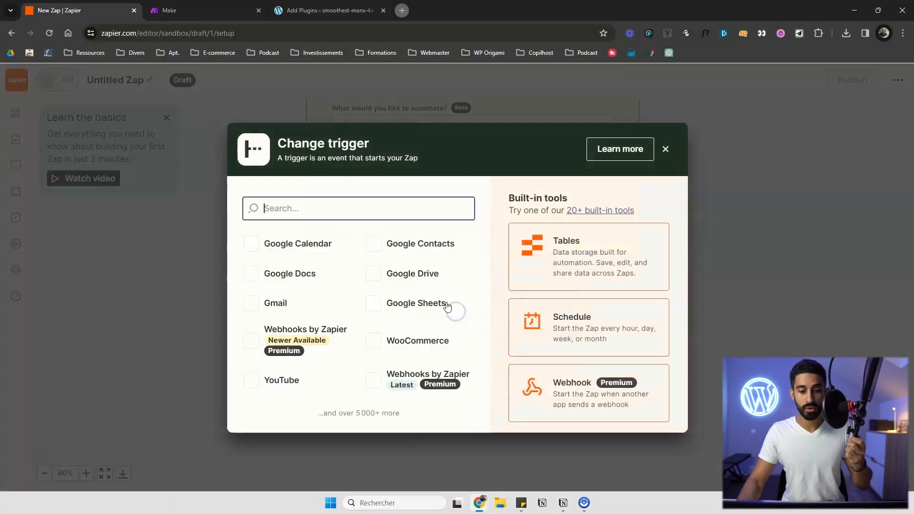
Step: Set the Zap trigger to WordPress New Post and continue to the account connection
text(word)
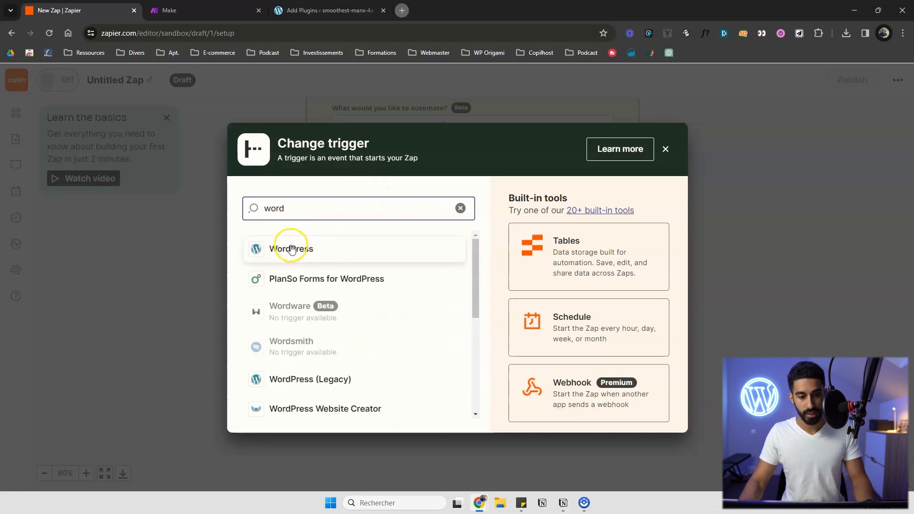
click(306, 248)
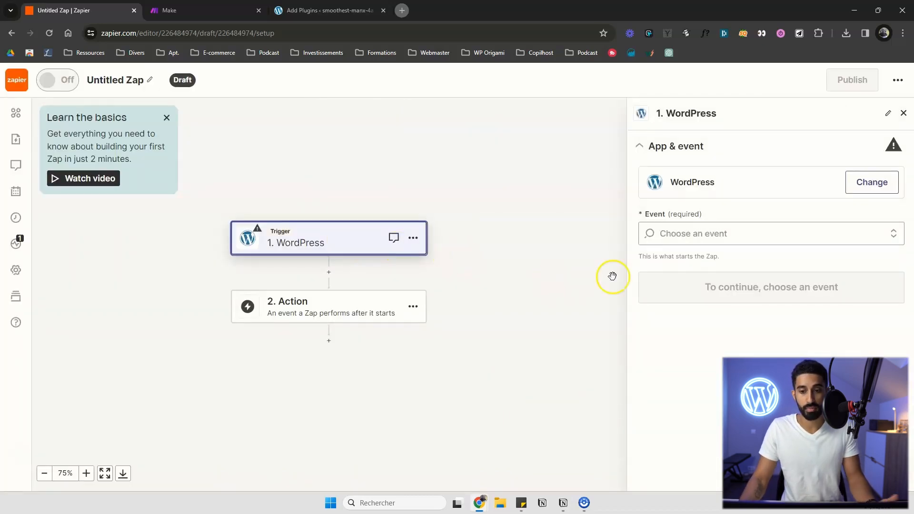
click(699, 232)
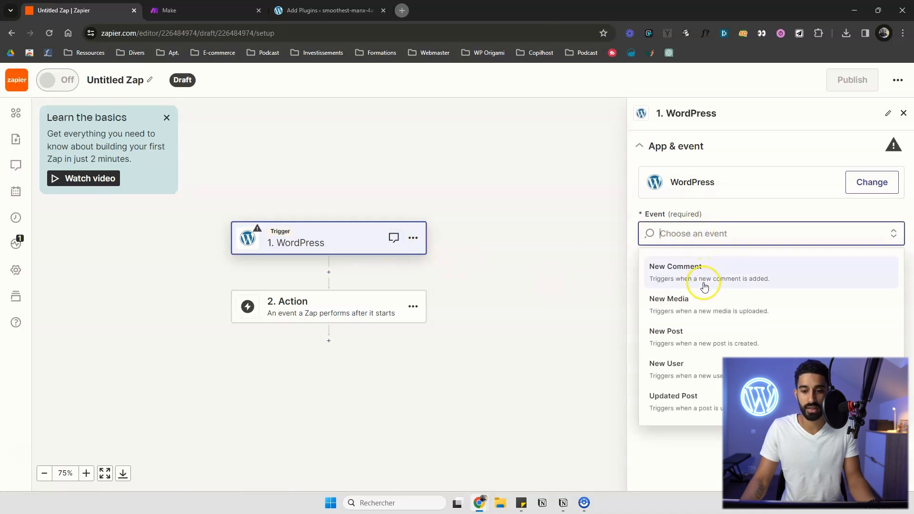
click(707, 333)
click(731, 290)
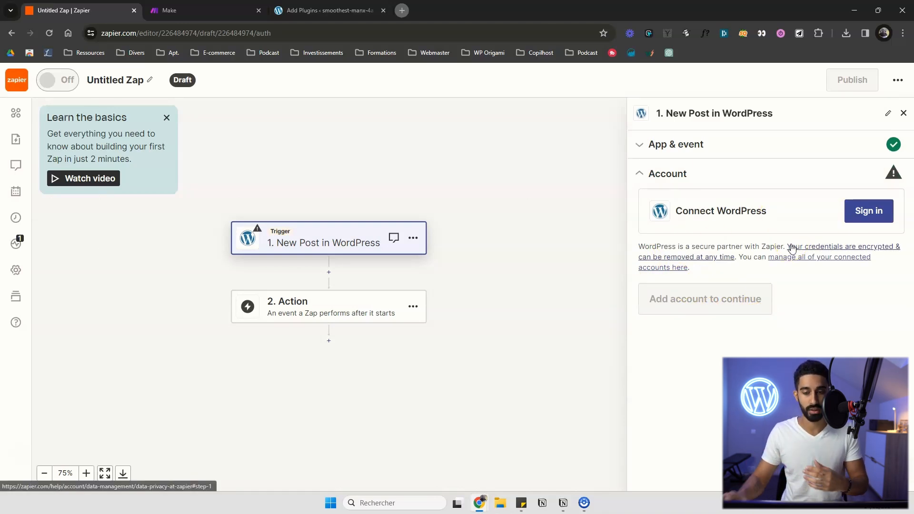
click(331, 270)
Step: Make LinkedIn the Zap's step-2 action app and browse its event list
click(316, 310)
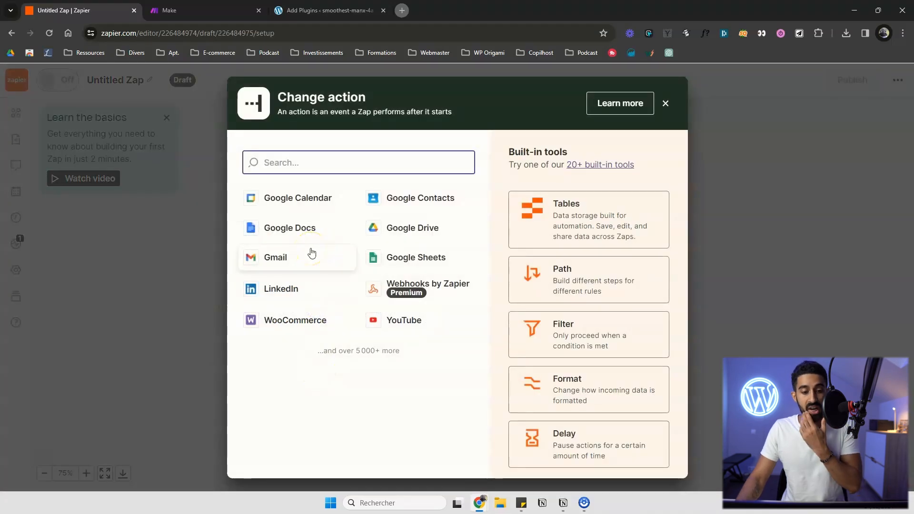
click(302, 301)
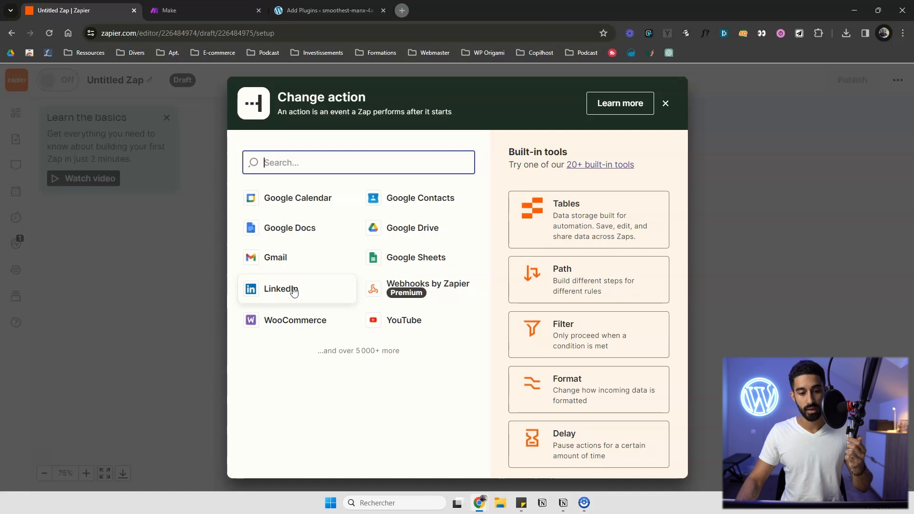
click(294, 290)
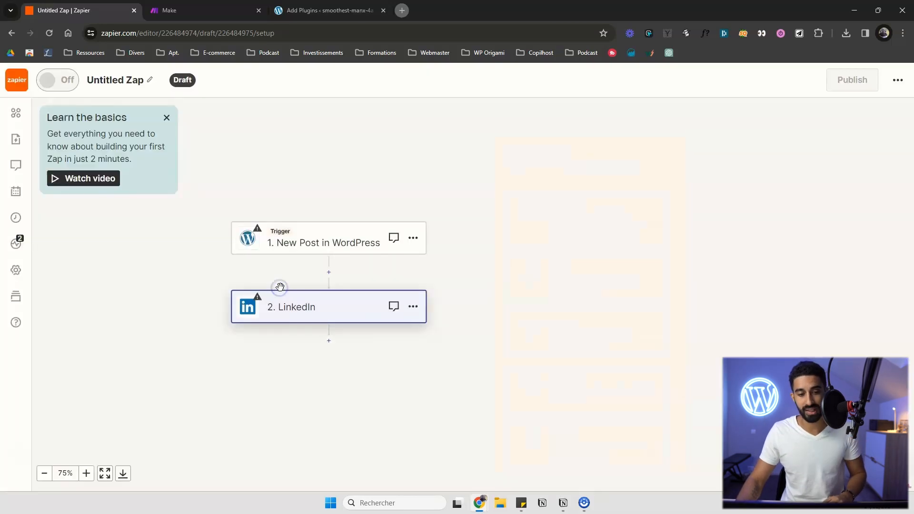
click(717, 234)
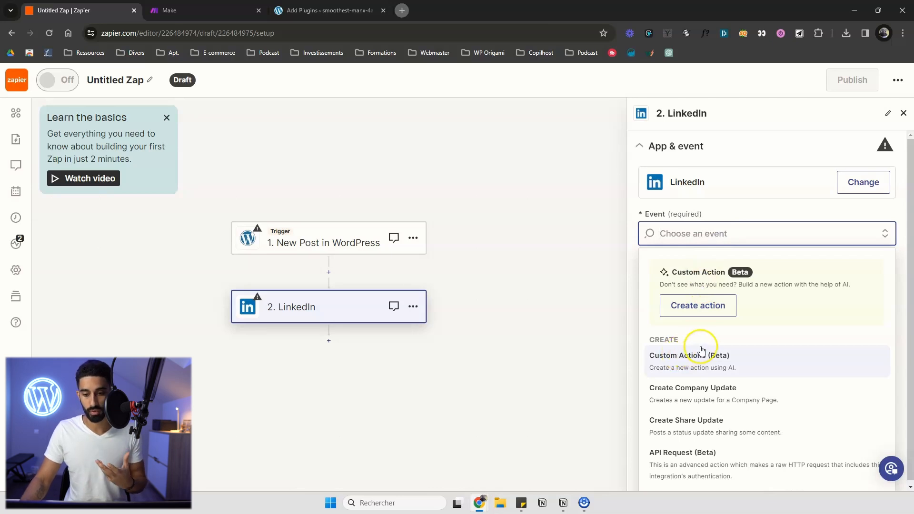
scroll(705, 352, down, 1)
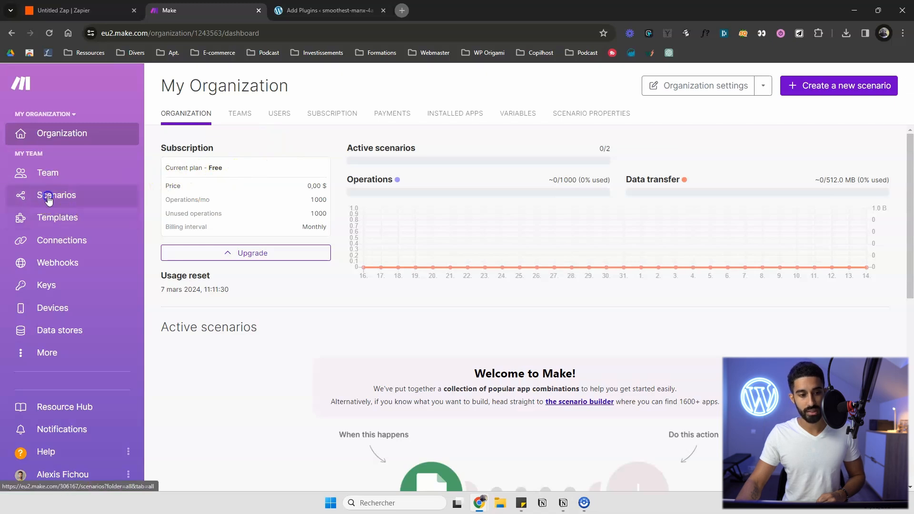
Step: Start a new Make scenario from Scenarios and open the first module's app list
click(48, 198)
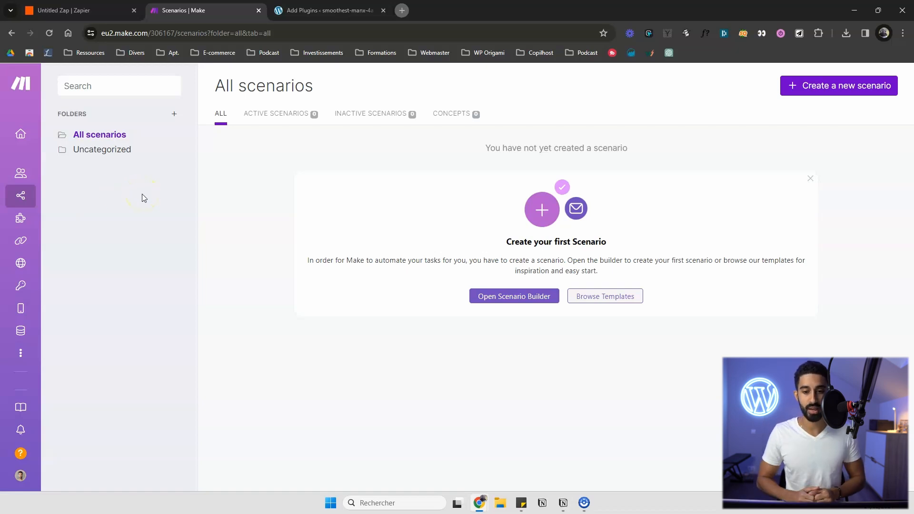
click(501, 306)
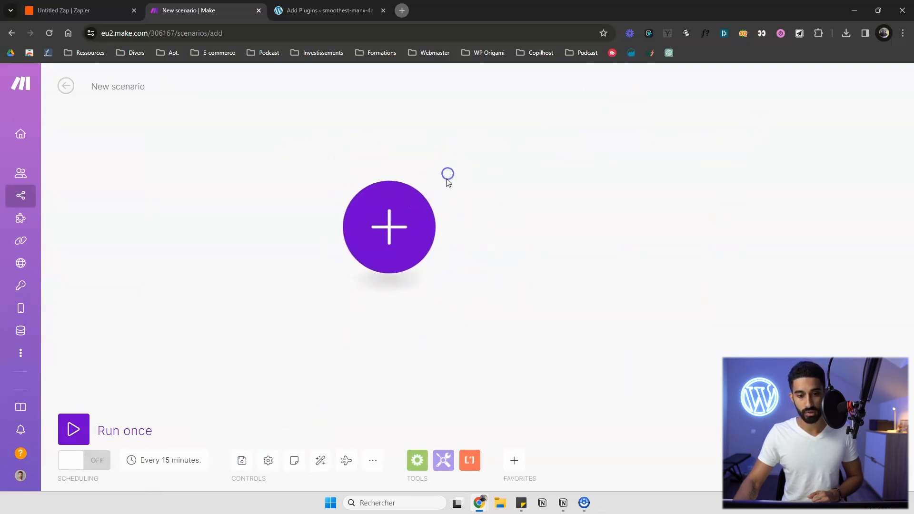
click(456, 253)
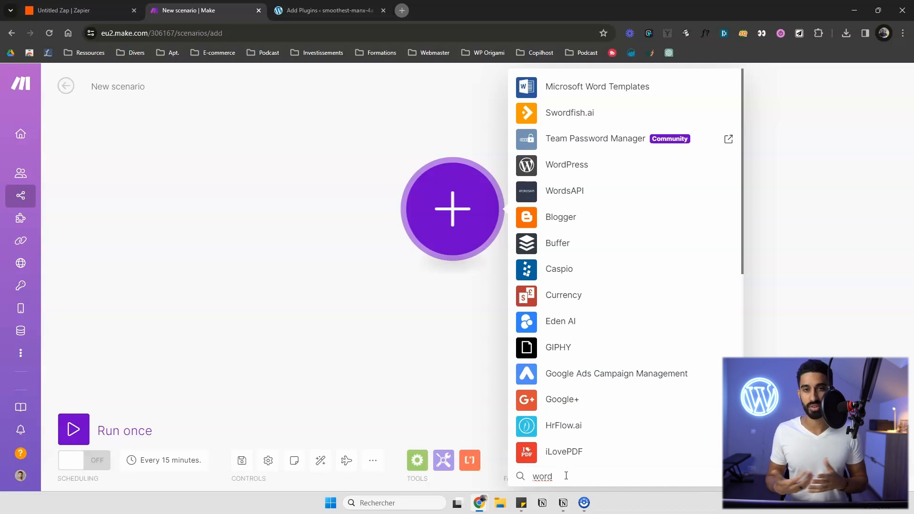
Step: Add a WooCommerce New Event trigger module, leaving its webhook unset
text(oco)
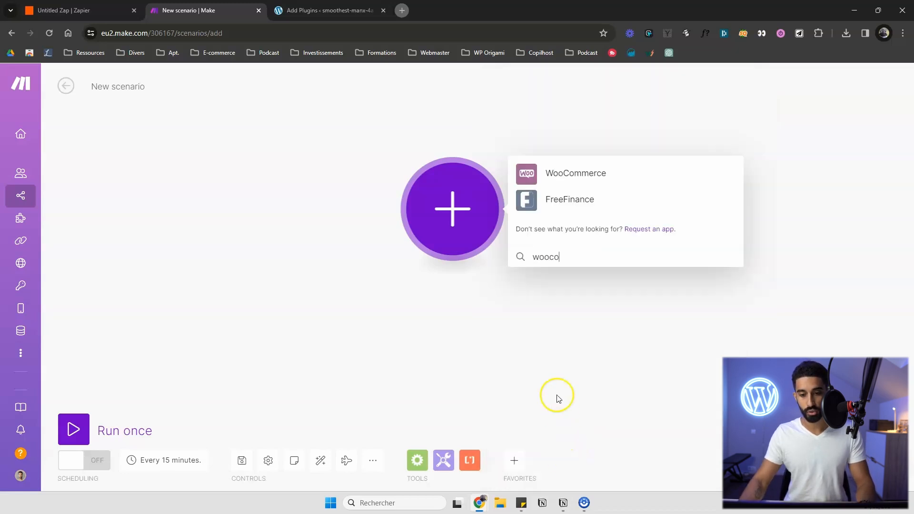
click(566, 174)
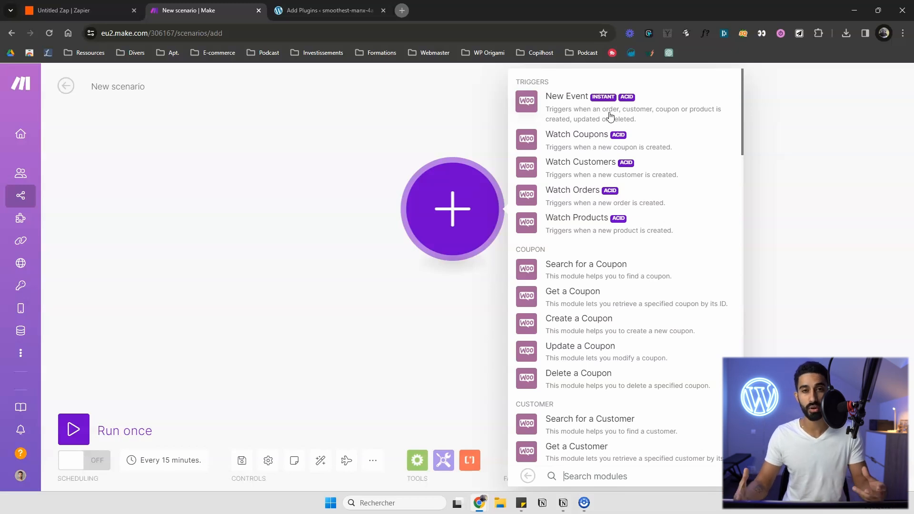
click(574, 127)
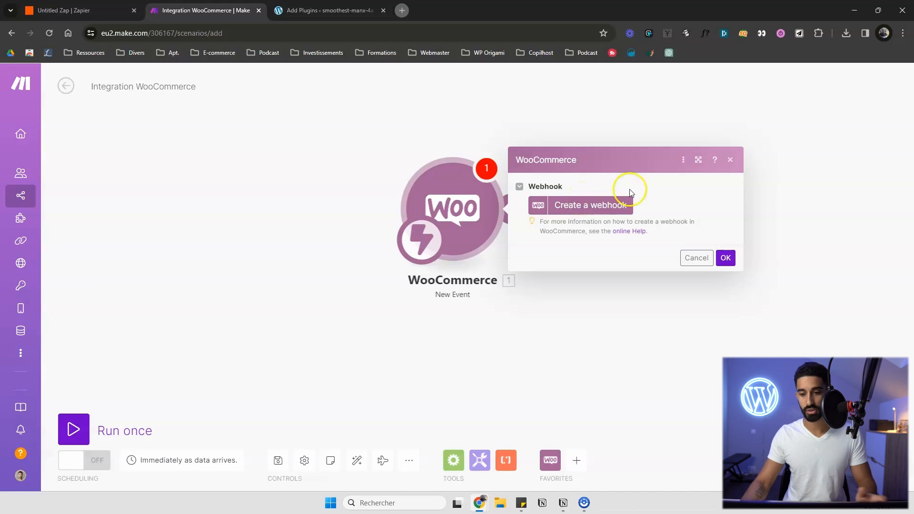
click(731, 160)
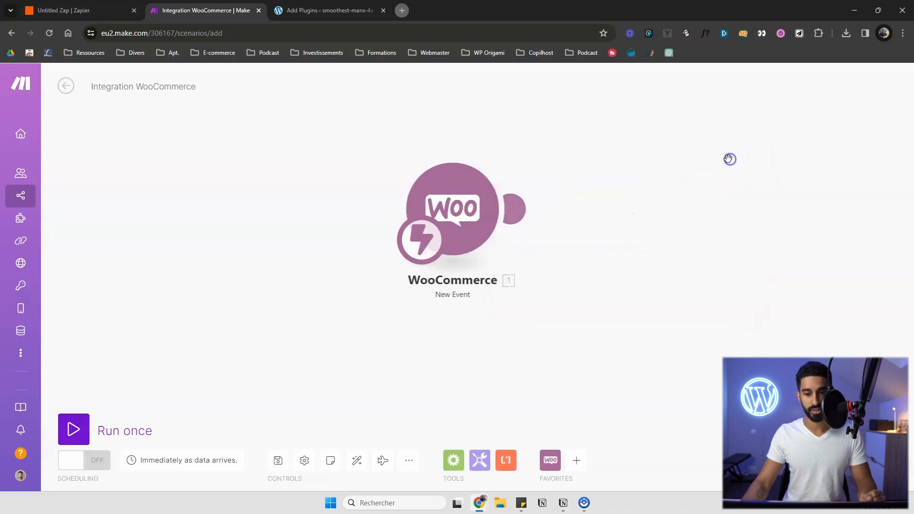
Step: Add a second module after WooCommerce, search 'link' and choose LinkedIn to view its modules
click(514, 212)
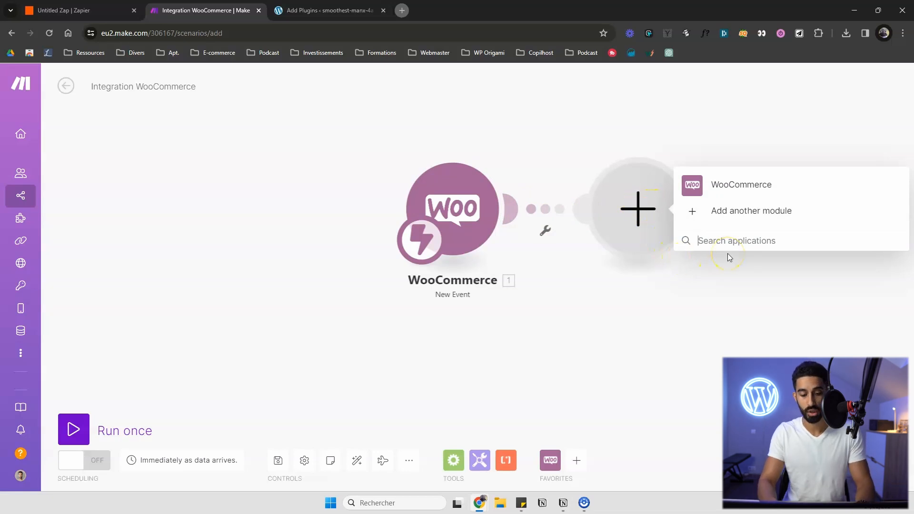
text(link)
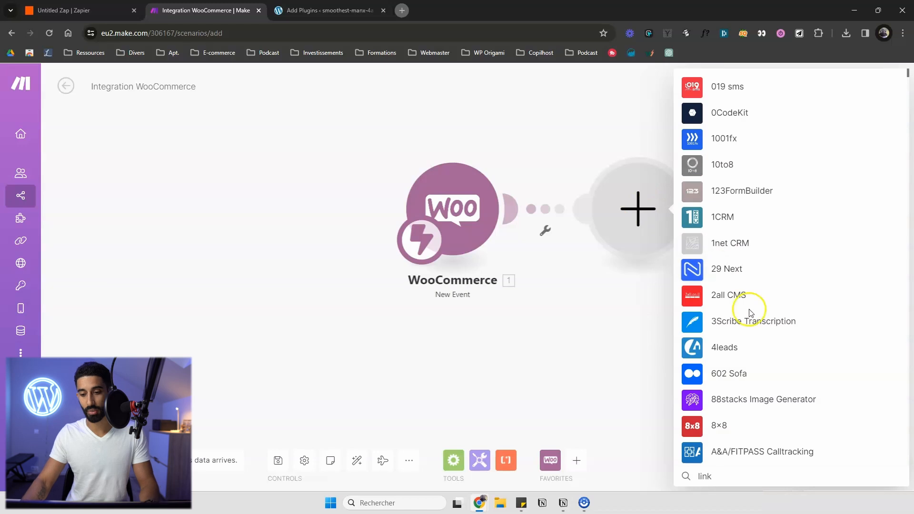
scroll(776, 392, down, 4)
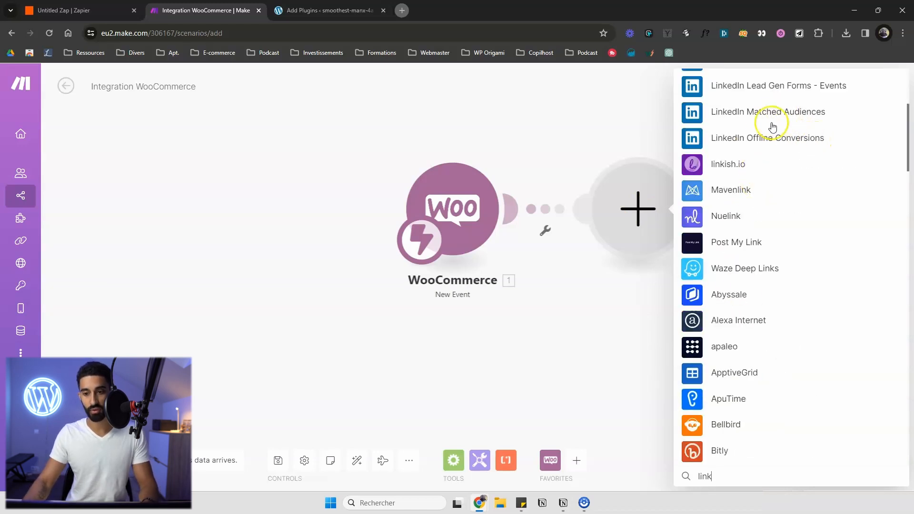
scroll(772, 126, up, 4)
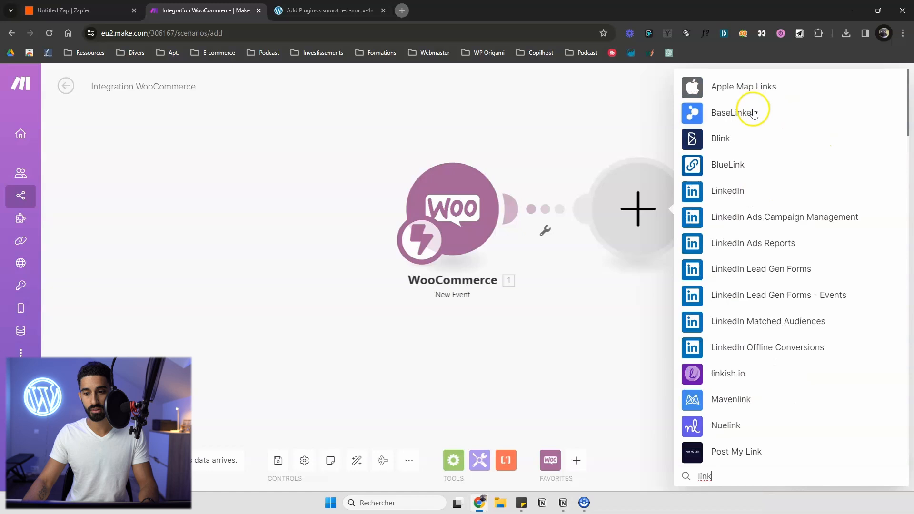
click(728, 192)
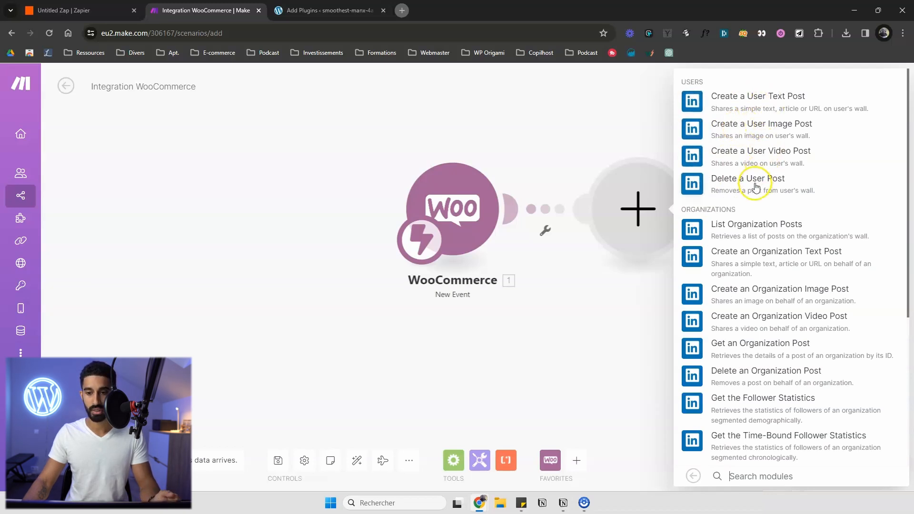
scroll(750, 281, down, 2)
scroll(749, 281, down, 4)
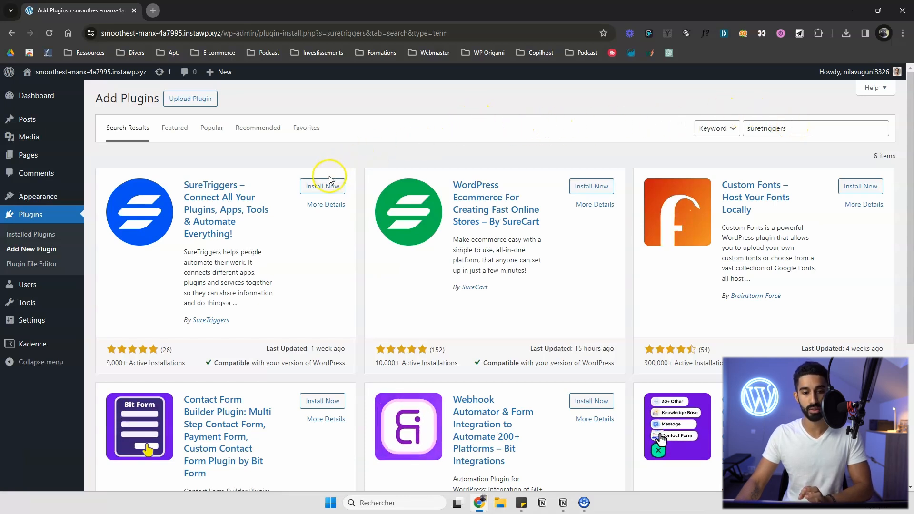
Step: Install and activate the SureTriggers plugin, then launch its setup wizard
click(325, 189)
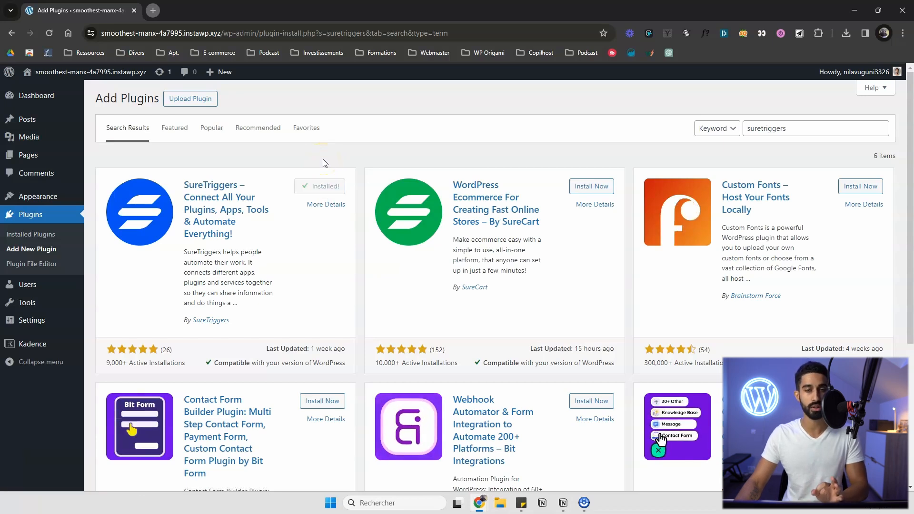
click(327, 187)
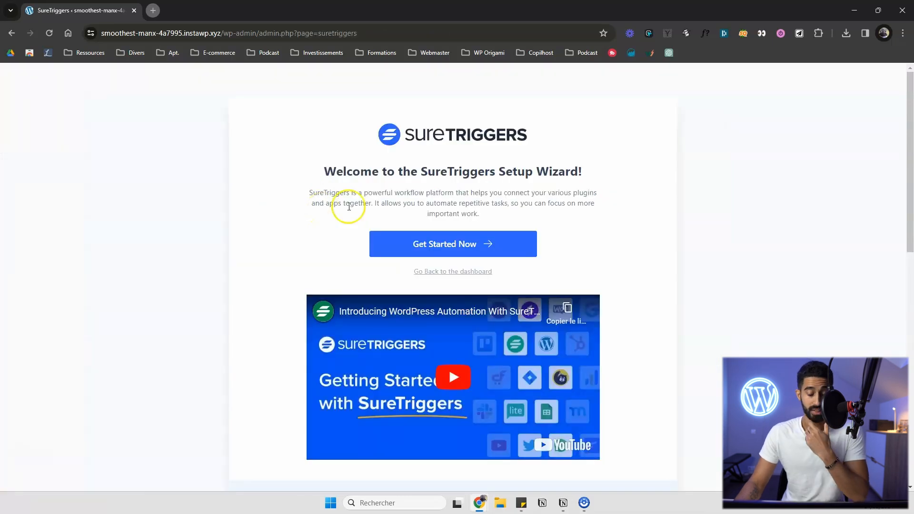
click(492, 257)
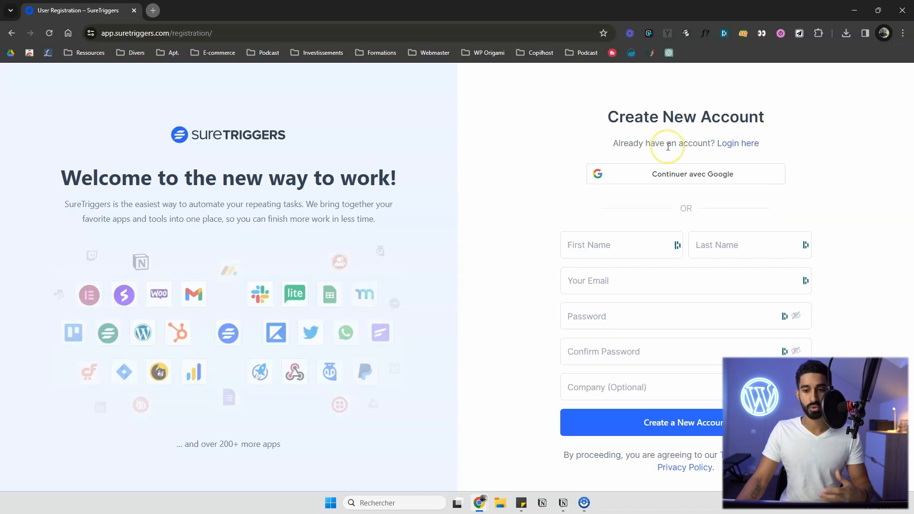
Step: Paste the emailed verification code into the boxes and verify the new account
drag(615, 146, 687, 149)
click(684, 146)
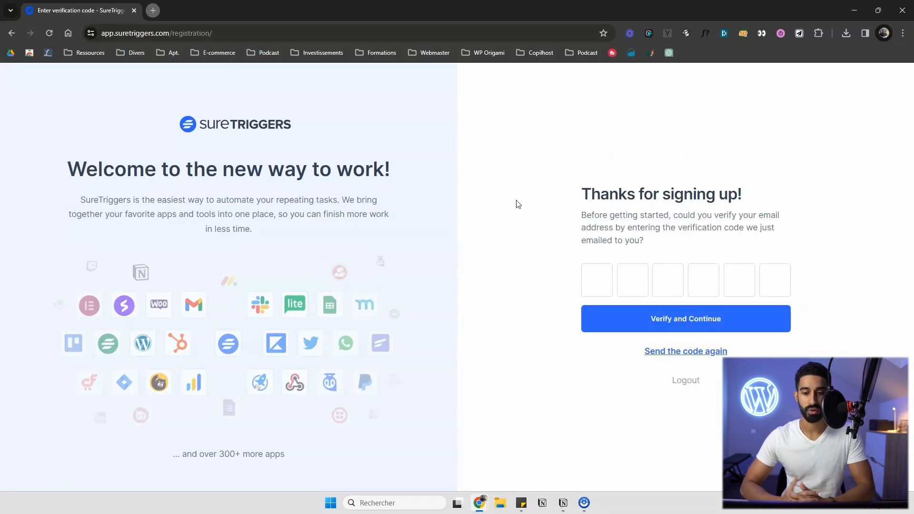
click(645, 317)
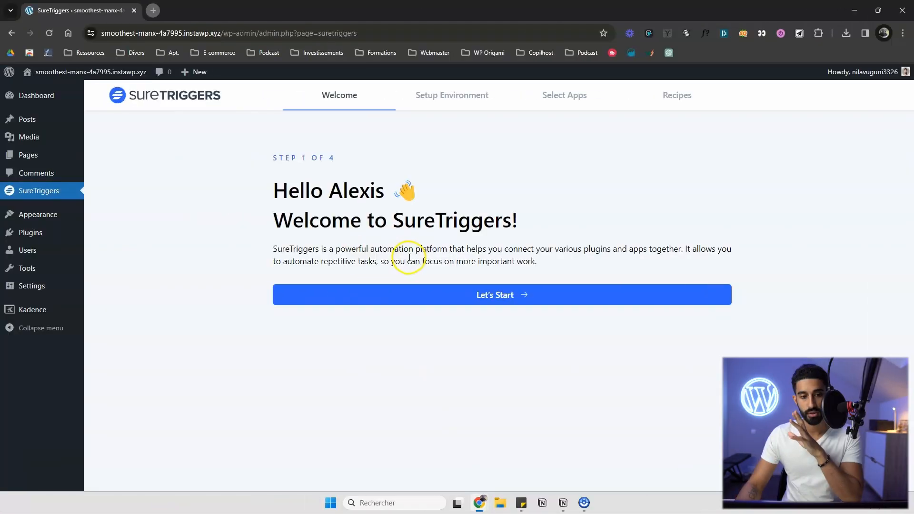
Step: Begin the wizard questions, answering Business owner and Ecommerce
click(498, 297)
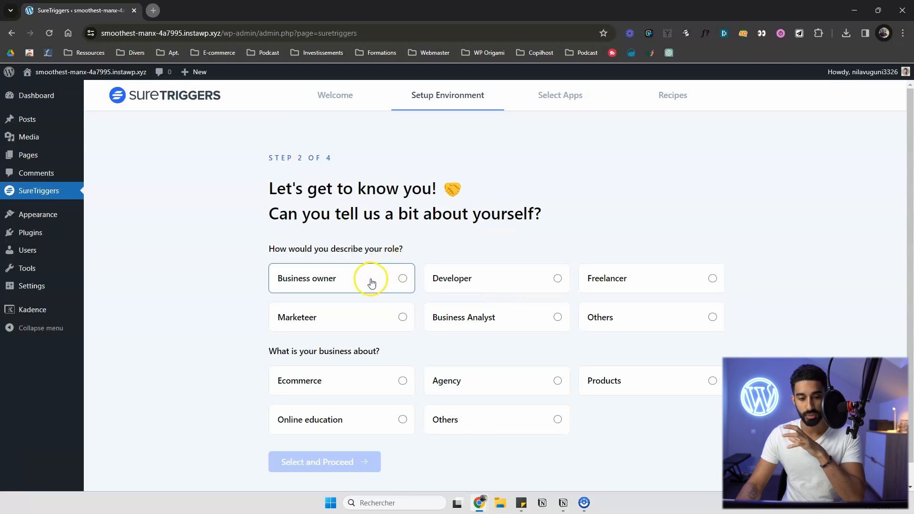
scroll(376, 281, down, 1)
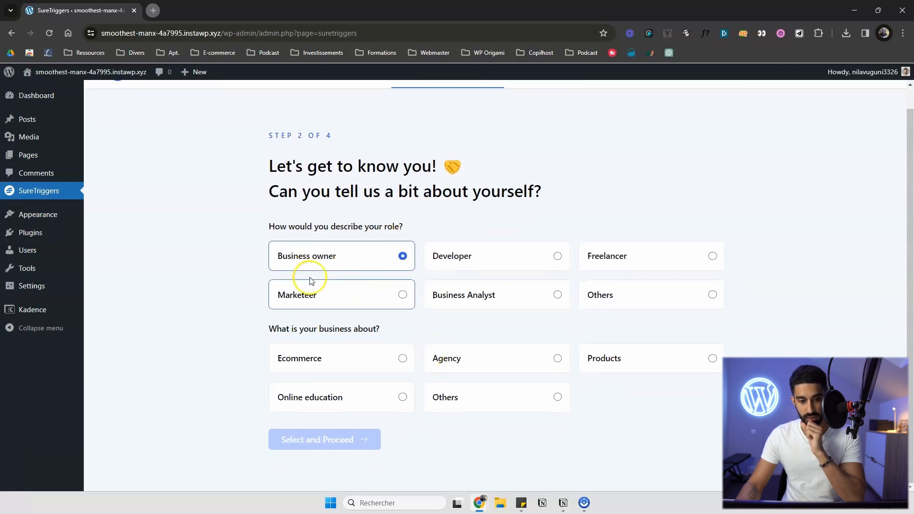
click(369, 359)
click(333, 439)
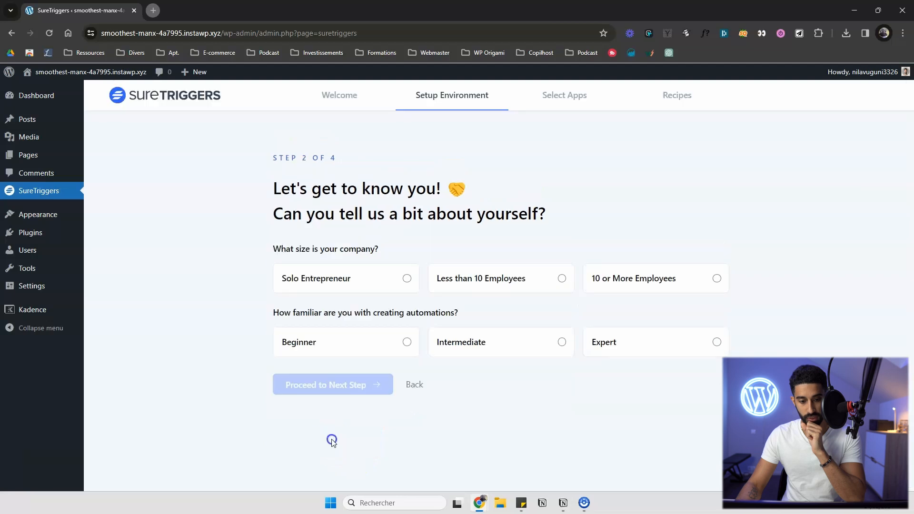
Step: Set company size to Solo Entrepreneur and automation familiarity to Intermediate
click(374, 291)
click(456, 344)
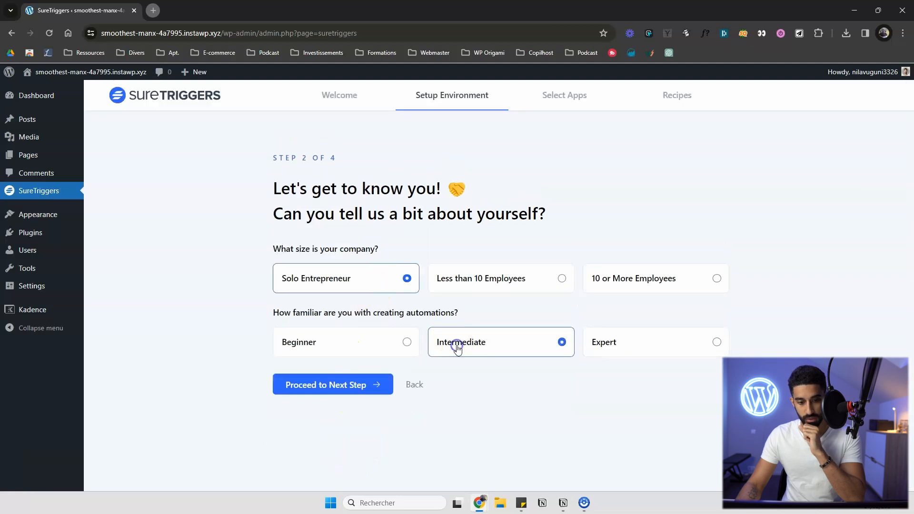
click(325, 386)
Step: Select WordPress among the apps and continue to the Recipes step
scroll(224, 305, down, 1)
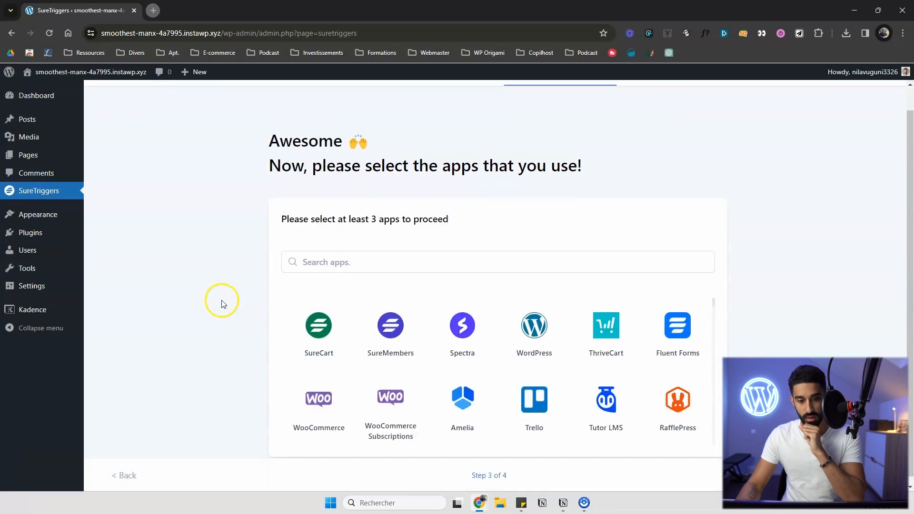
scroll(250, 285, up, 1)
scroll(246, 284, down, 1)
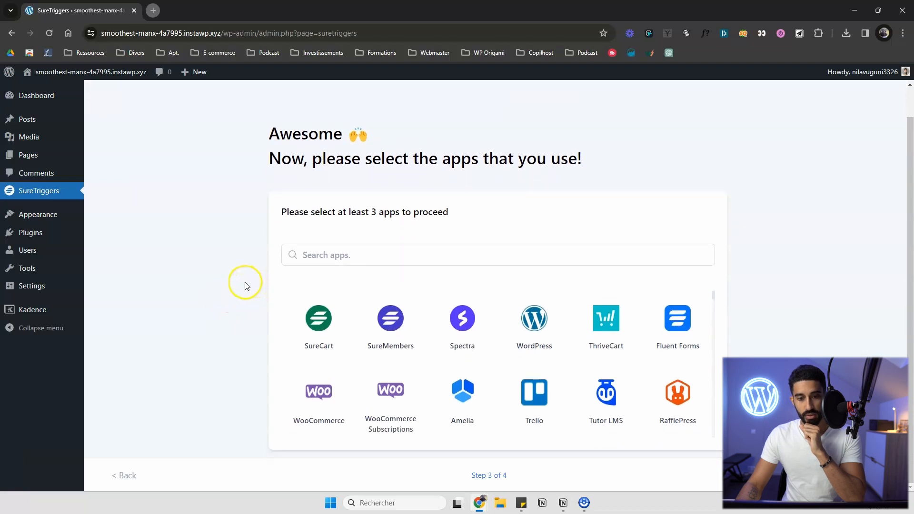
scroll(681, 305, up, 1)
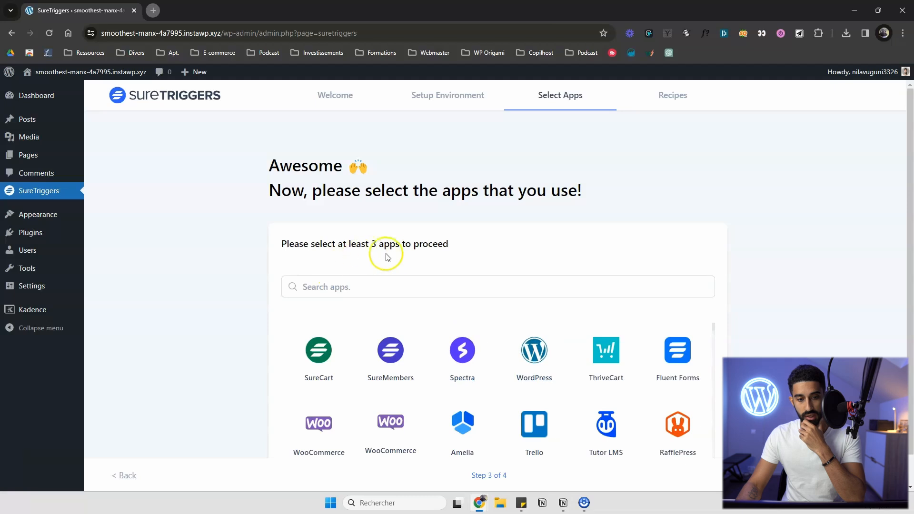
click(534, 357)
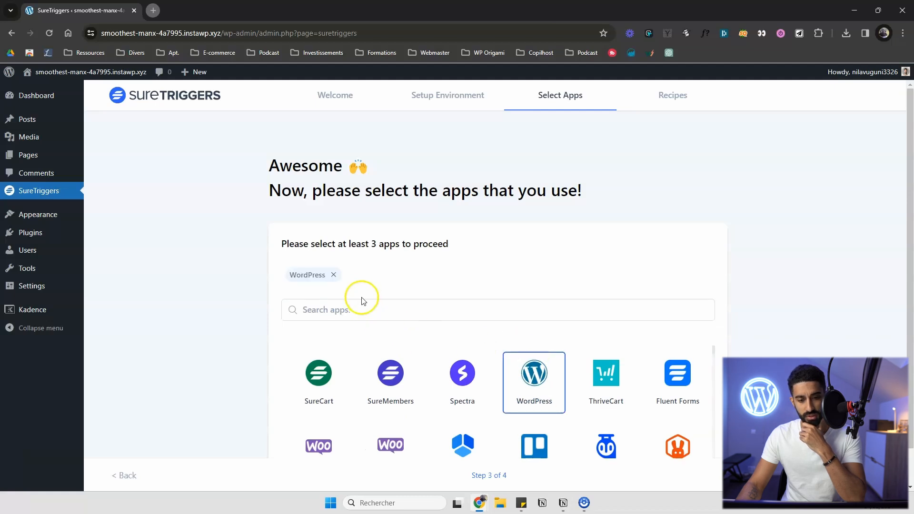
scroll(587, 307, down, 1)
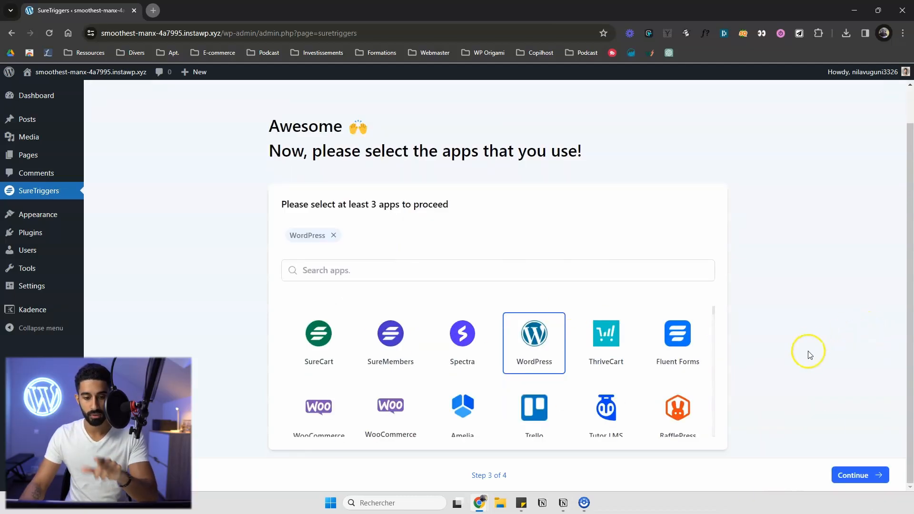
click(855, 472)
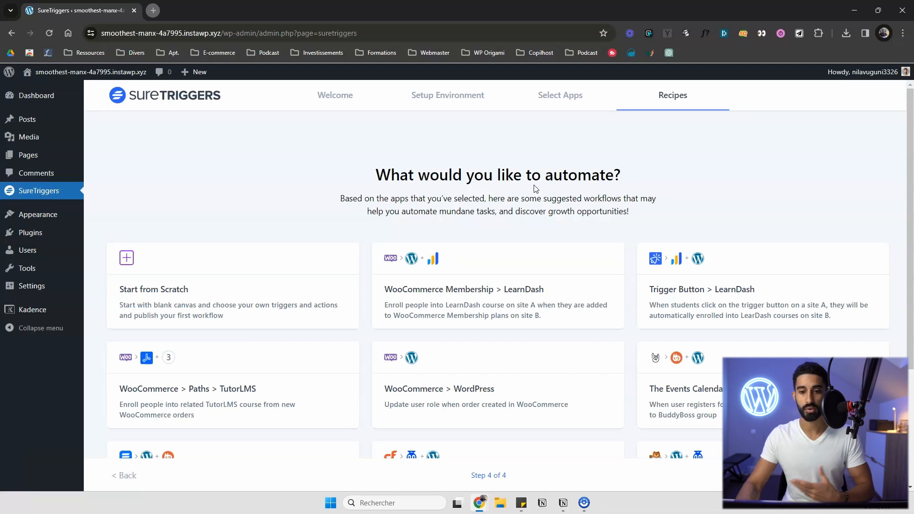
Step: Continue from the Recipes page into the Create Workflow dialog to name a new workflow
scroll(626, 239, down, 5)
scroll(724, 332, up, 5)
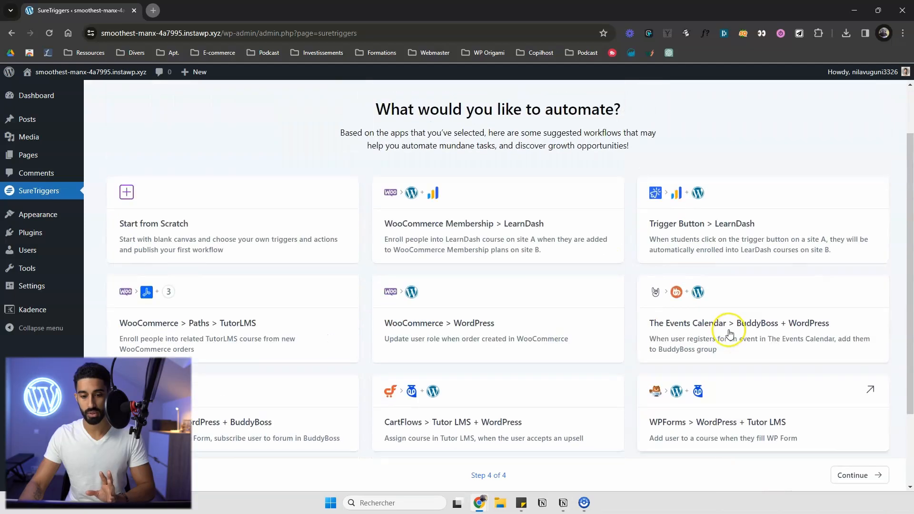
click(852, 475)
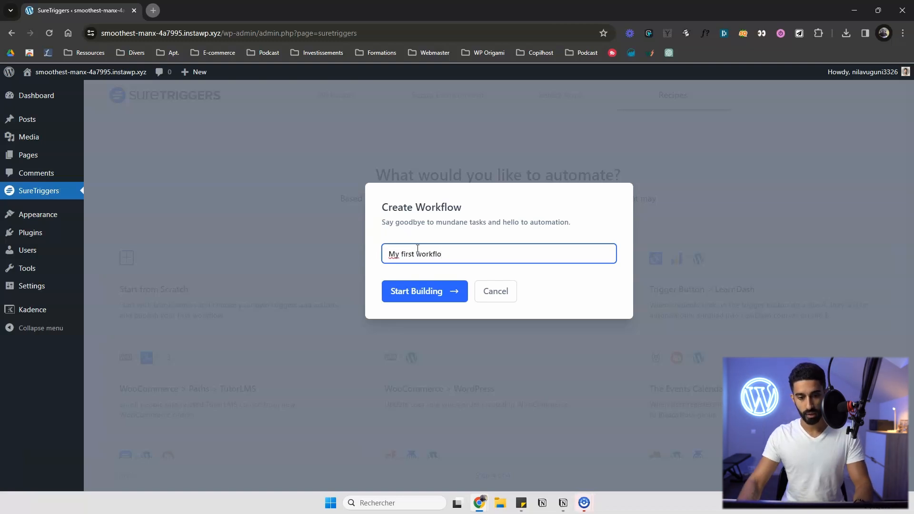
Step: Finish the name 'My first workflow' and start building the workflow
text(w)
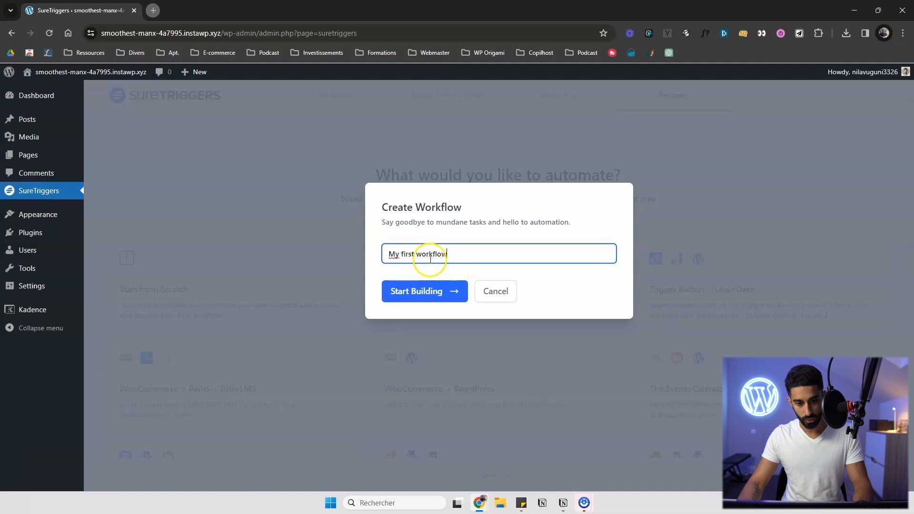
click(421, 298)
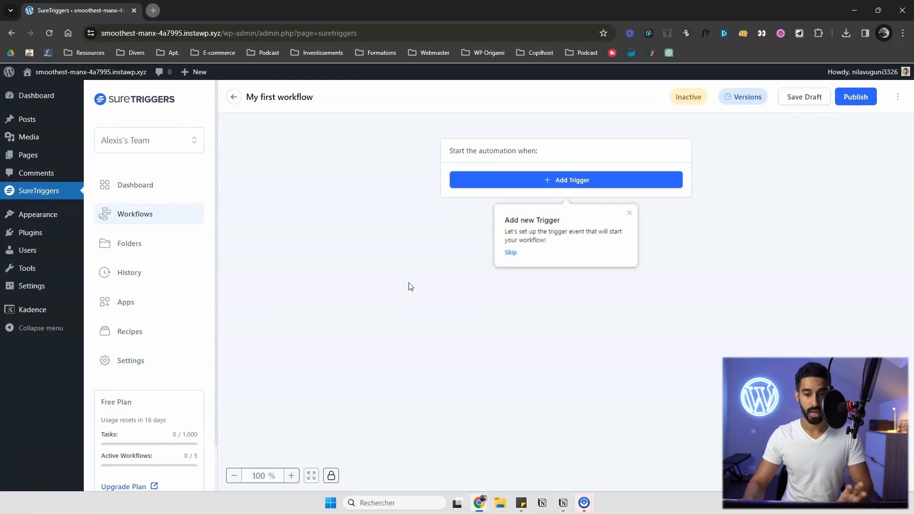
Step: Dismiss the Add new Trigger tip and bring up the list of trigger apps
click(629, 212)
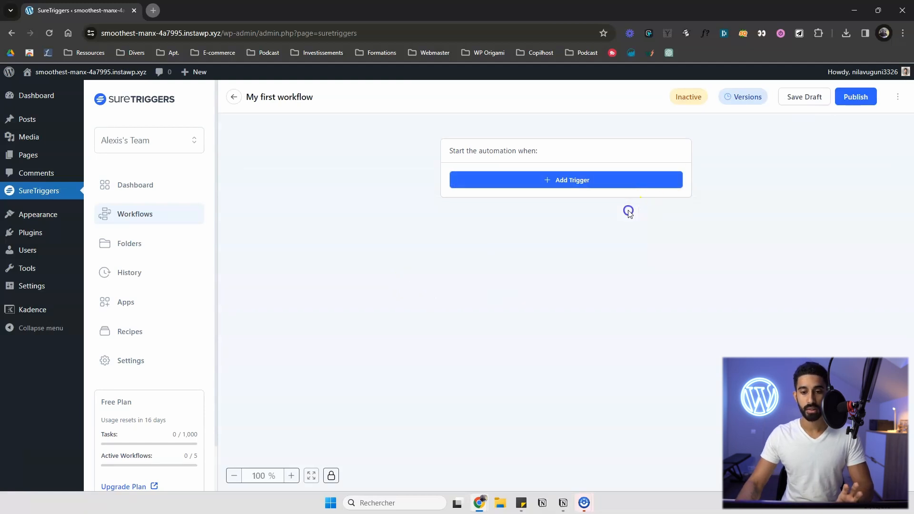
click(564, 187)
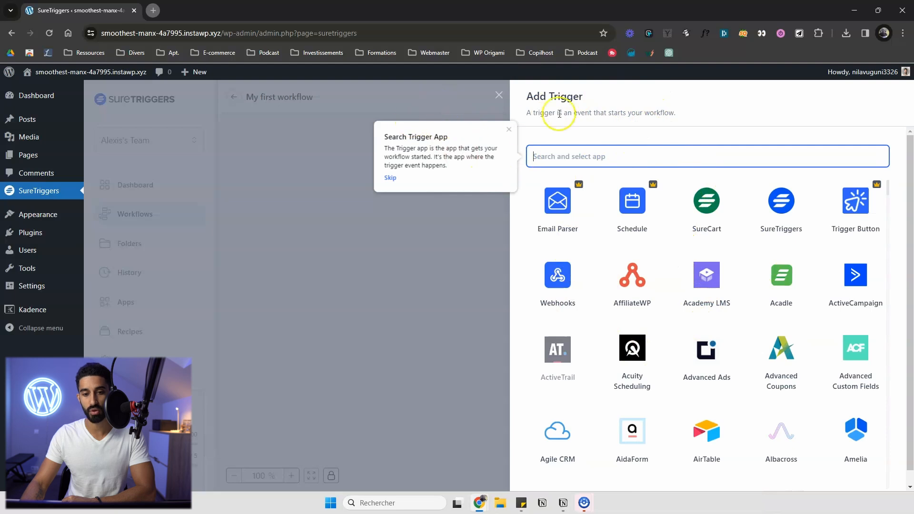
click(670, 216)
scroll(670, 217, down, 5)
scroll(670, 218, up, 5)
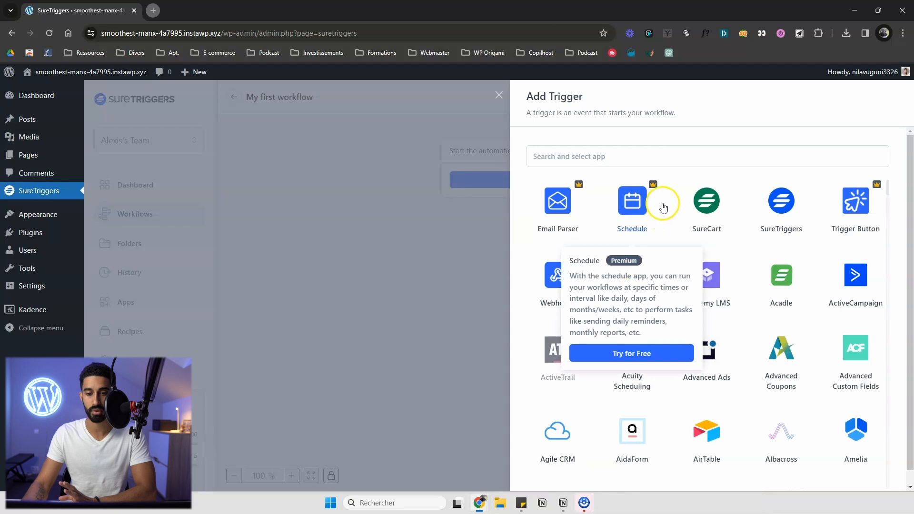
scroll(722, 214, down, 3)
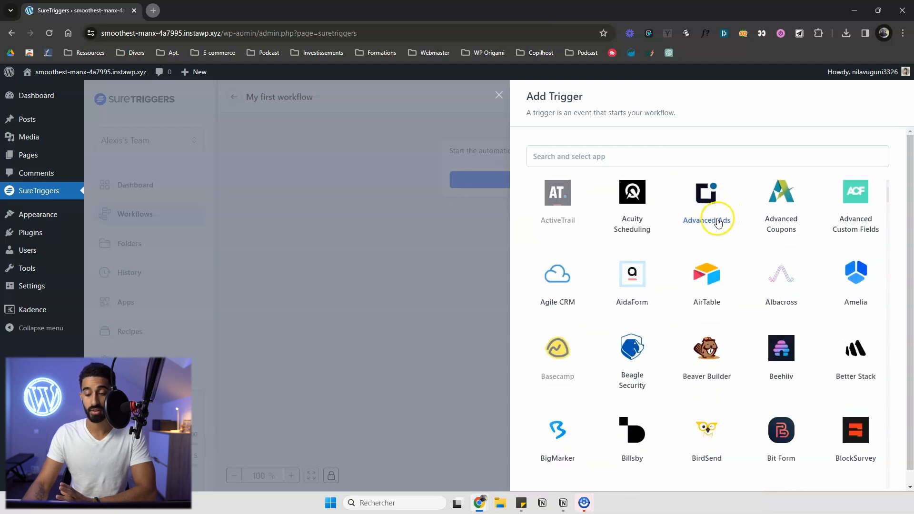
scroll(781, 248, down, 5)
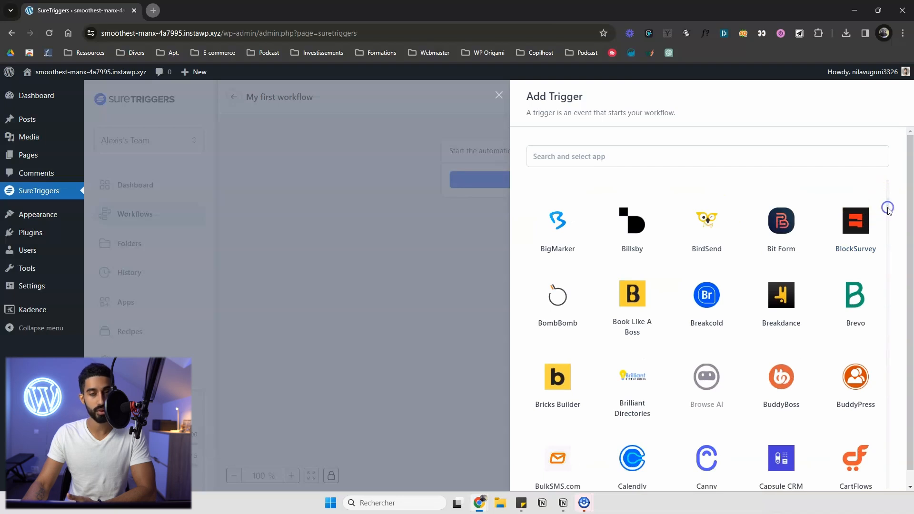
scroll(788, 238, down, 10)
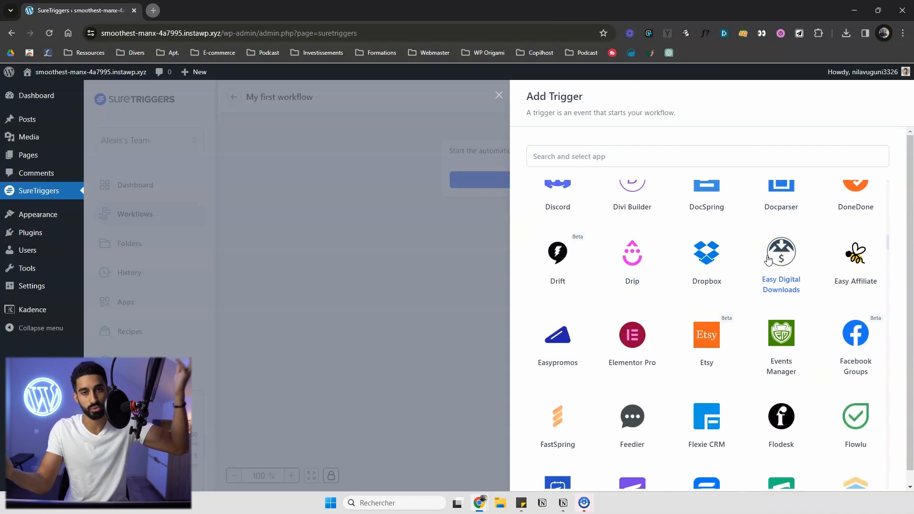
click(780, 269)
scroll(778, 290, down, 4)
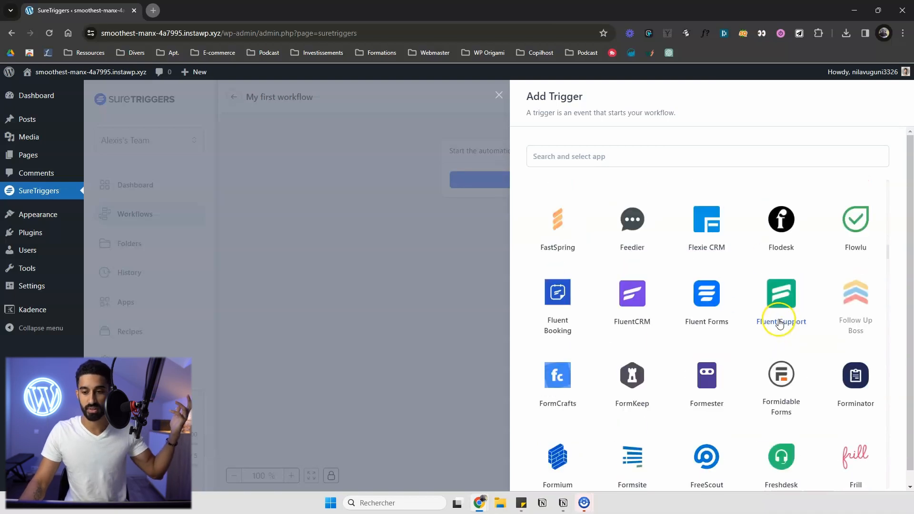
scroll(774, 304, up, 3)
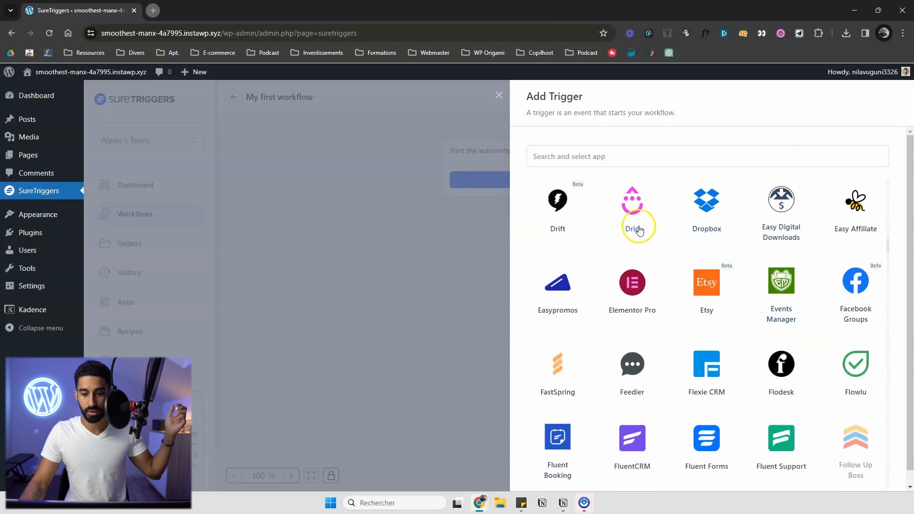
scroll(628, 265, down, 2)
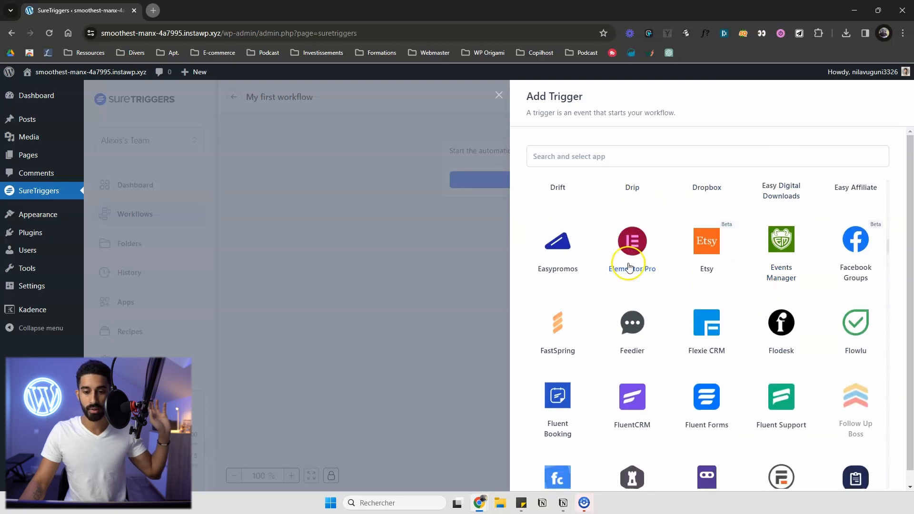
scroll(750, 264, down, 3)
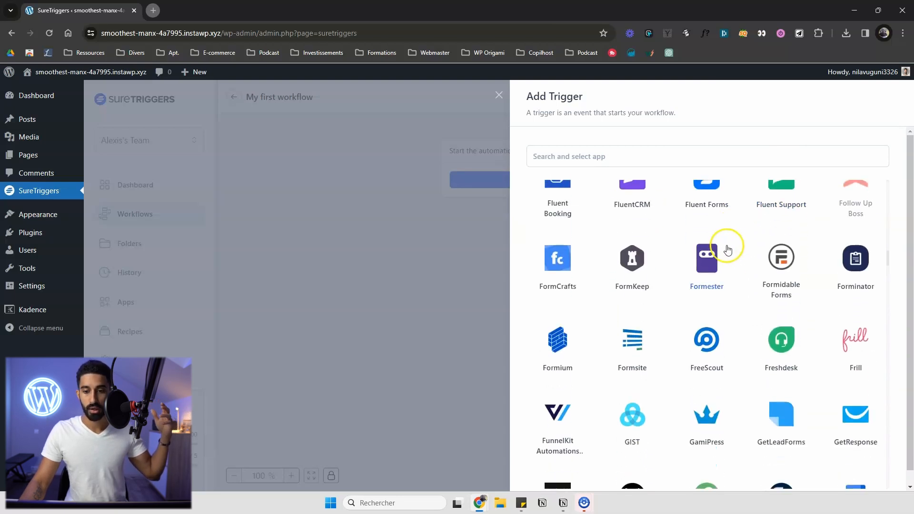
scroll(739, 251, up, 1)
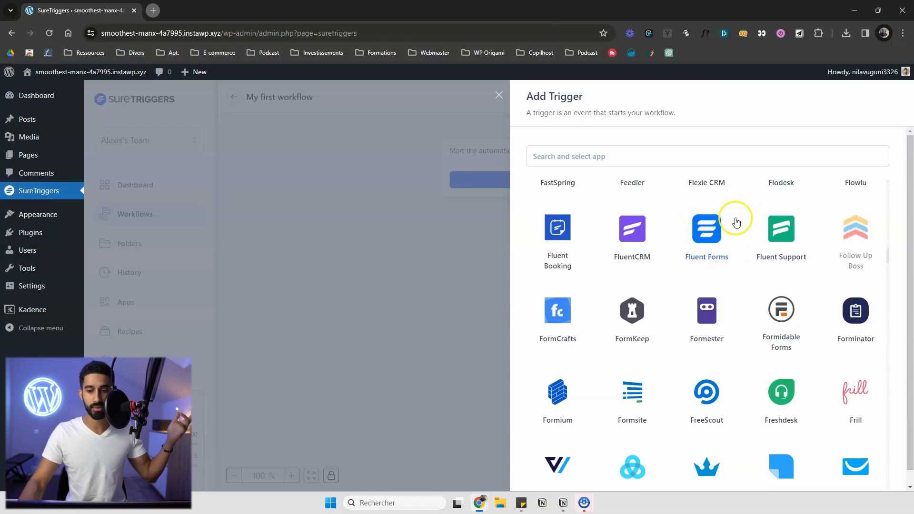
scroll(757, 242, up, 1)
scroll(760, 244, up, 1)
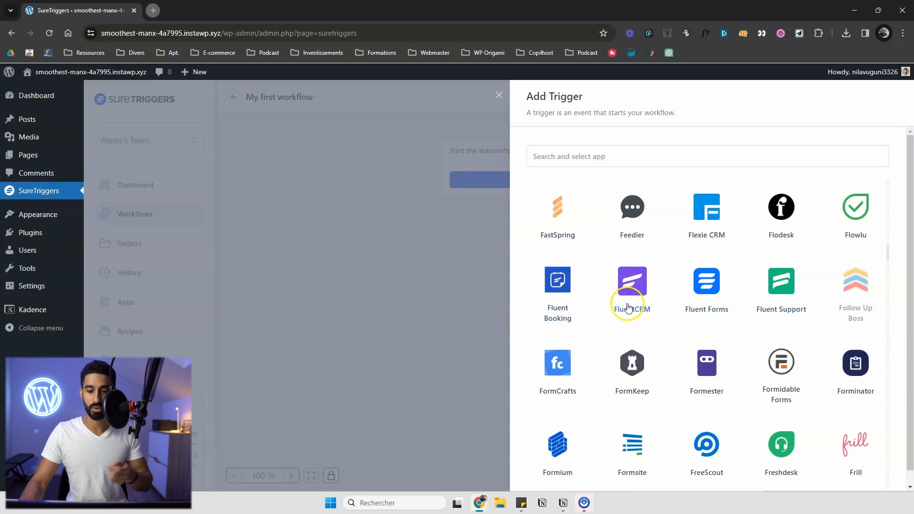
scroll(786, 264, down, 8)
scroll(785, 272, down, 6)
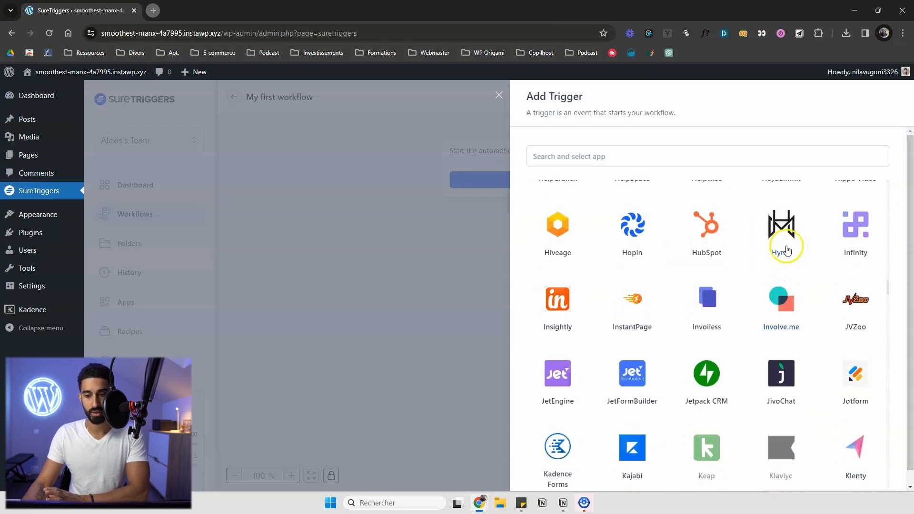
scroll(718, 238, down, 2)
scroll(717, 238, down, 5)
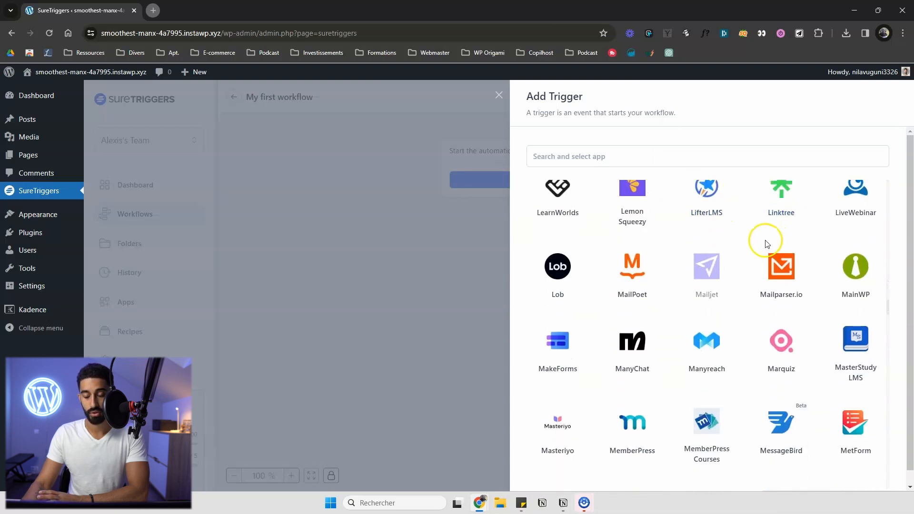
scroll(767, 243, up, 2)
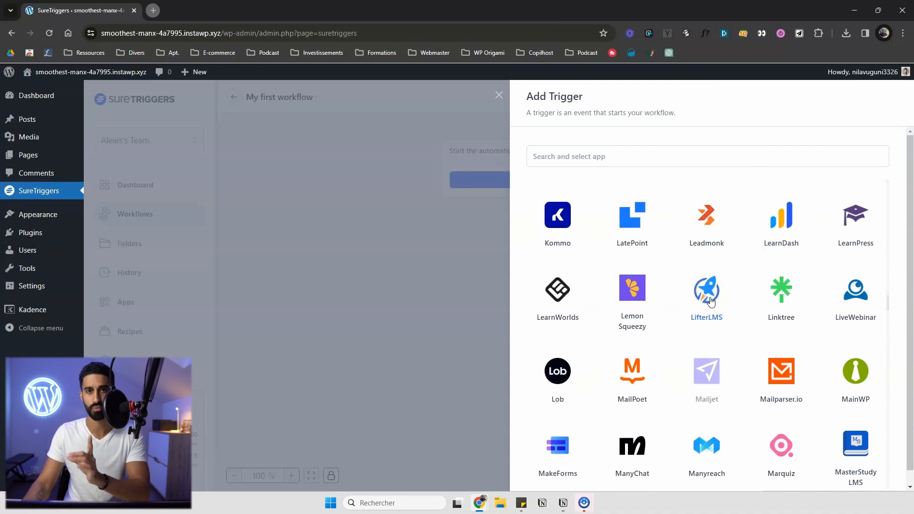
click(707, 299)
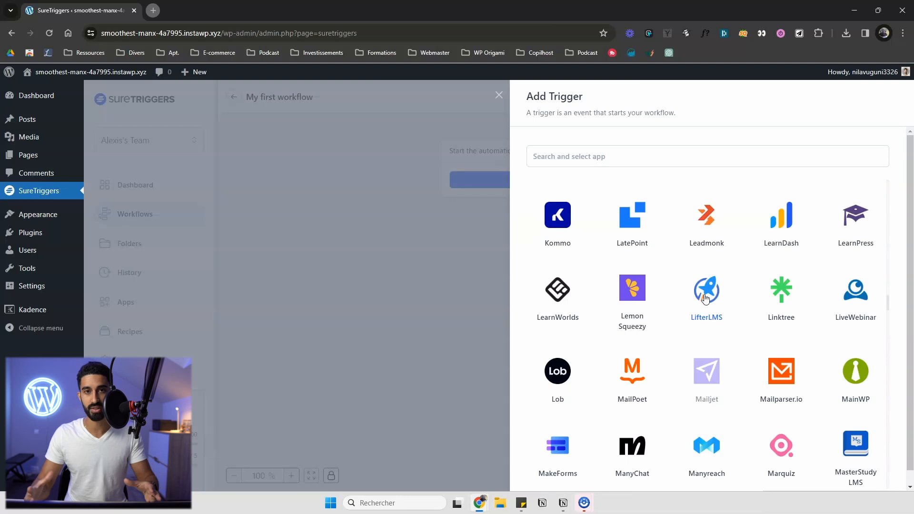
click(649, 150)
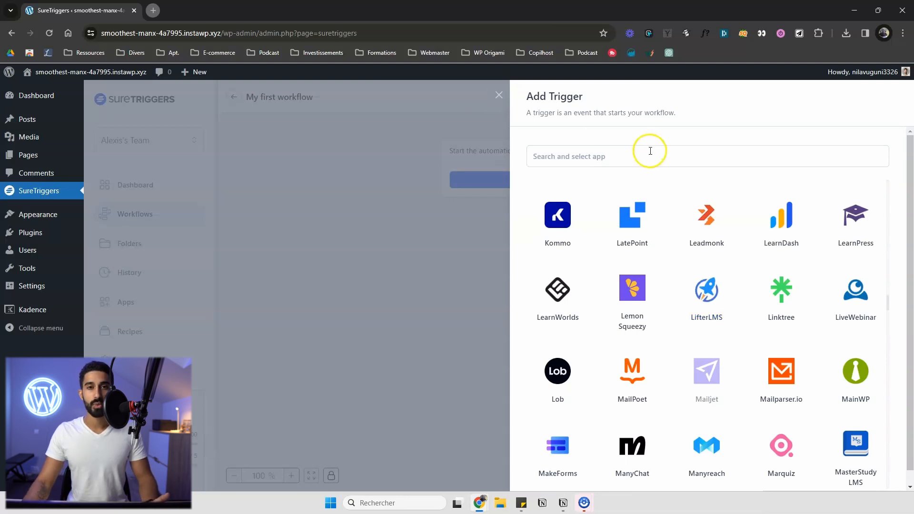
click(639, 155)
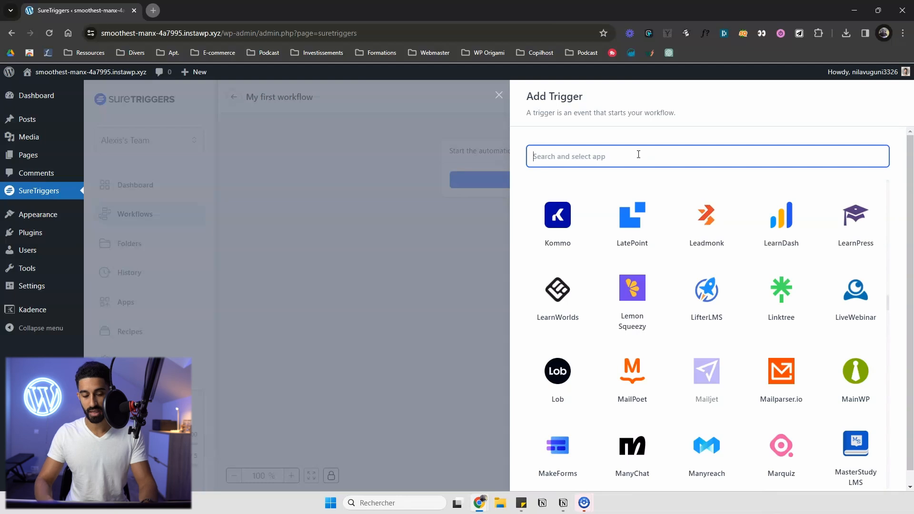
Step: Set the trigger to the WordPress app with the Post Created / Updated event
text(word)
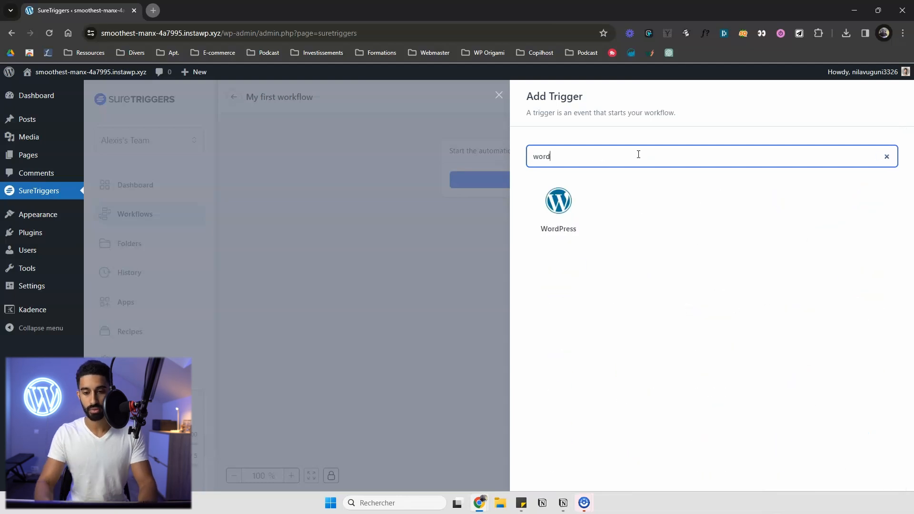
click(572, 222)
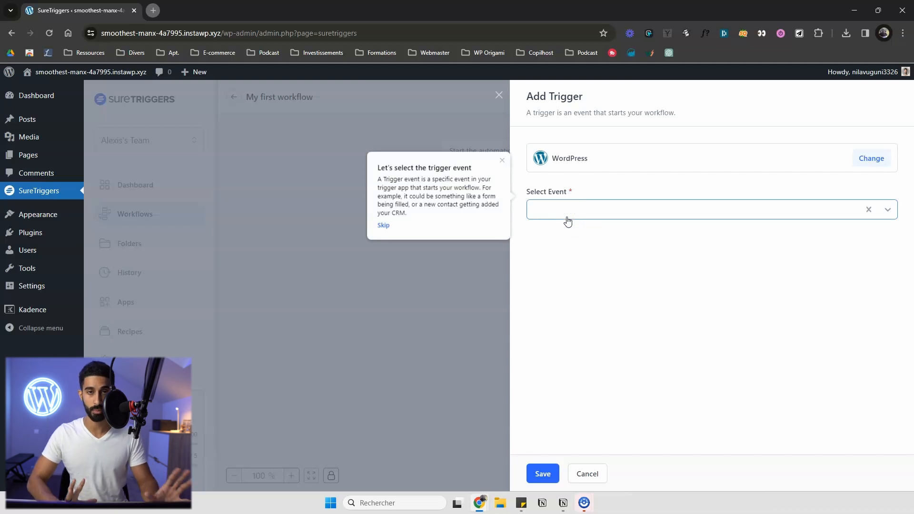
click(624, 215)
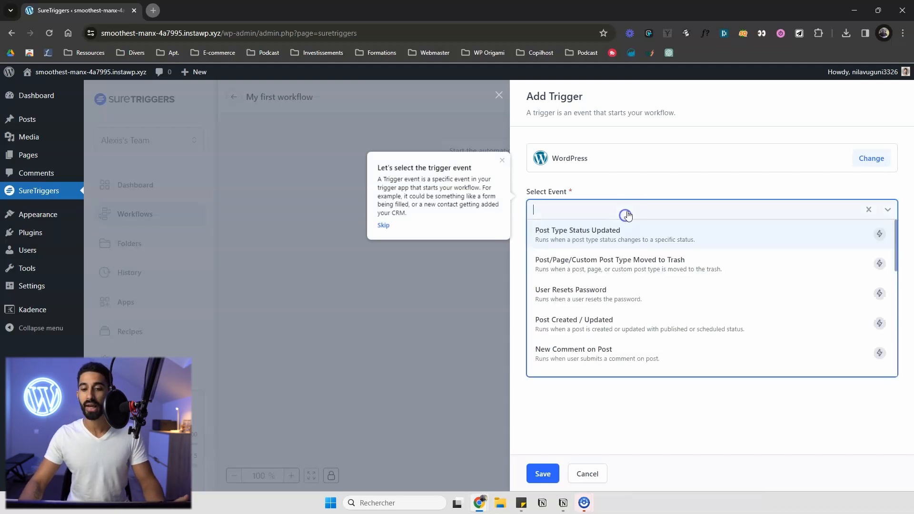
scroll(631, 261, down, 5)
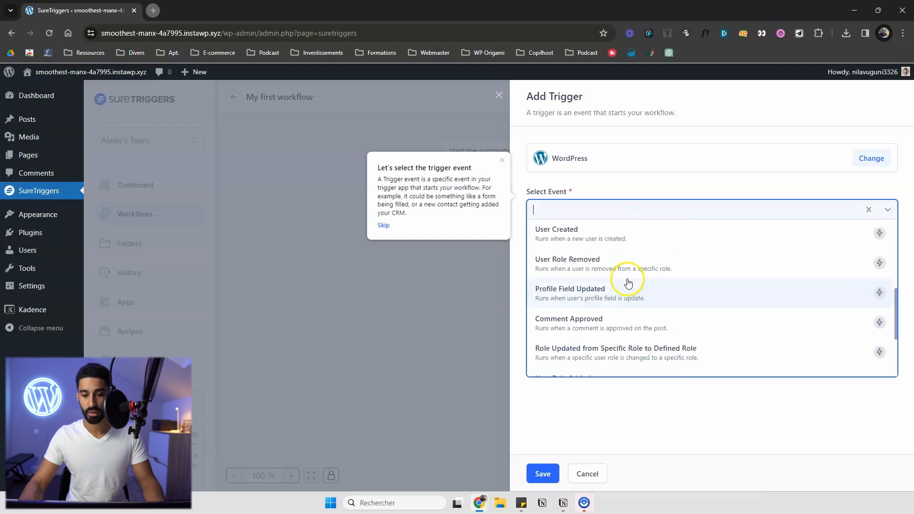
scroll(627, 276, down, 2)
scroll(607, 316, up, 8)
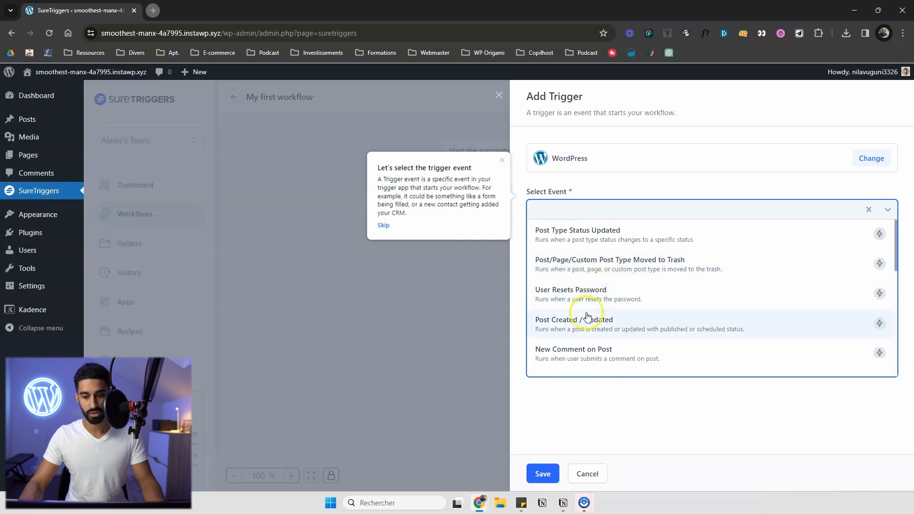
click(576, 325)
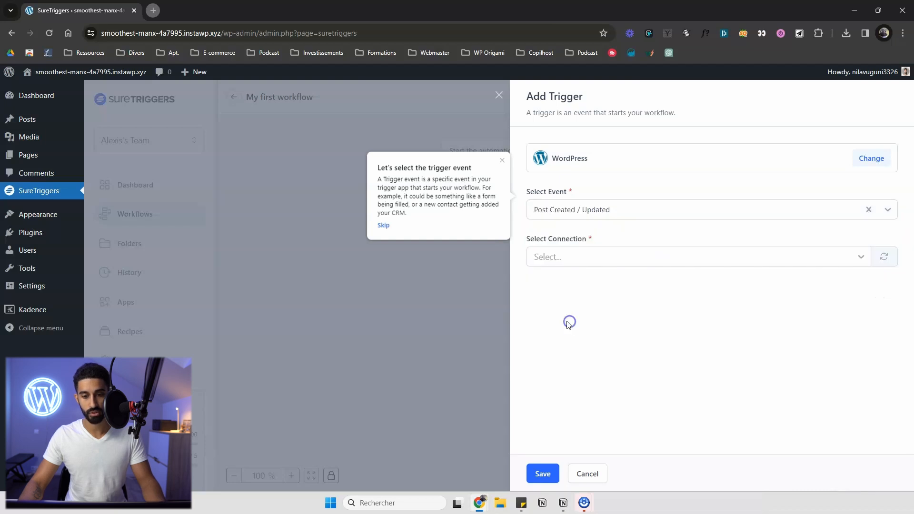
Step: Open the Select Connection dropdown for the WordPress trigger
click(566, 261)
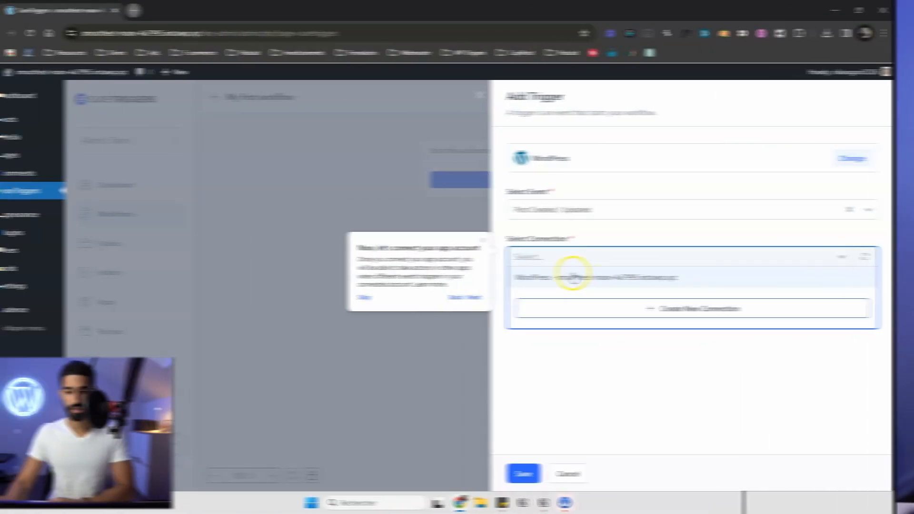
Step: Connect the trigger to the WordPress site, watching Posts with Any One post
click(577, 276)
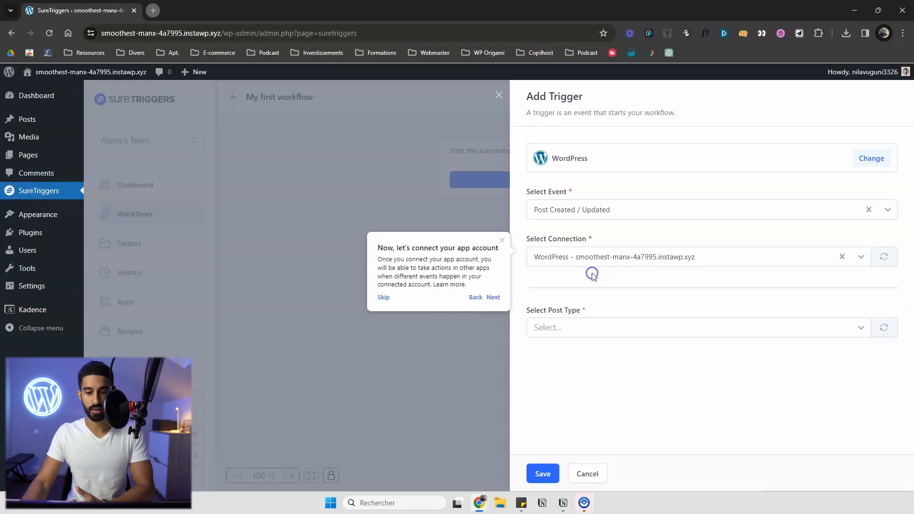
click(611, 333)
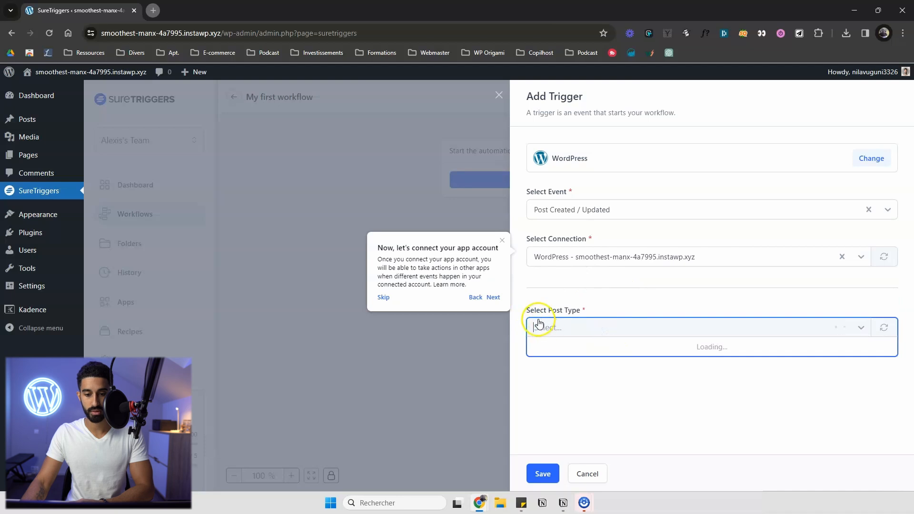
click(553, 357)
click(564, 372)
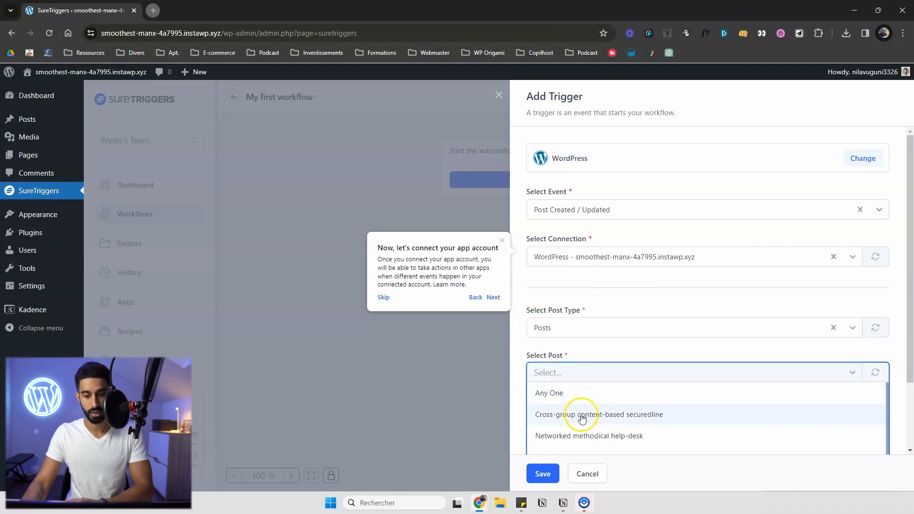
scroll(592, 359, down, 2)
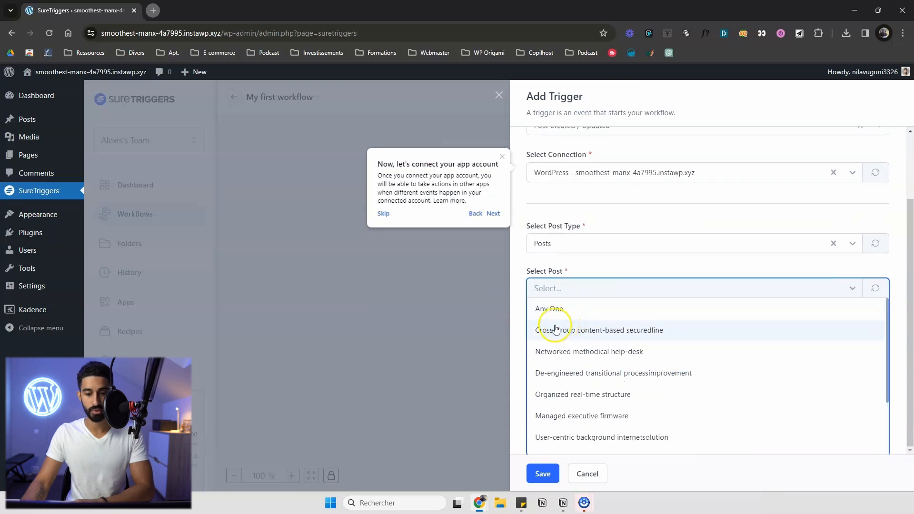
click(551, 310)
Step: Fetch sample post data and save the WordPress trigger to the canvas
click(557, 419)
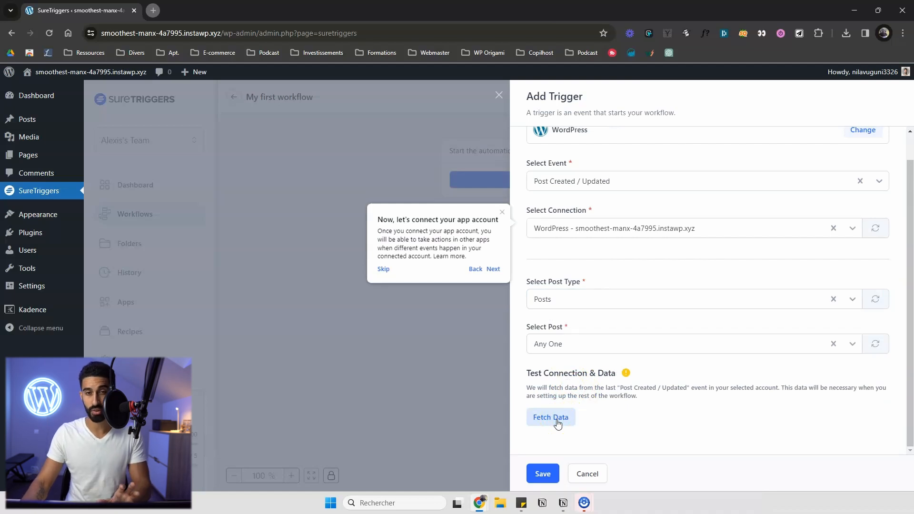
click(558, 423)
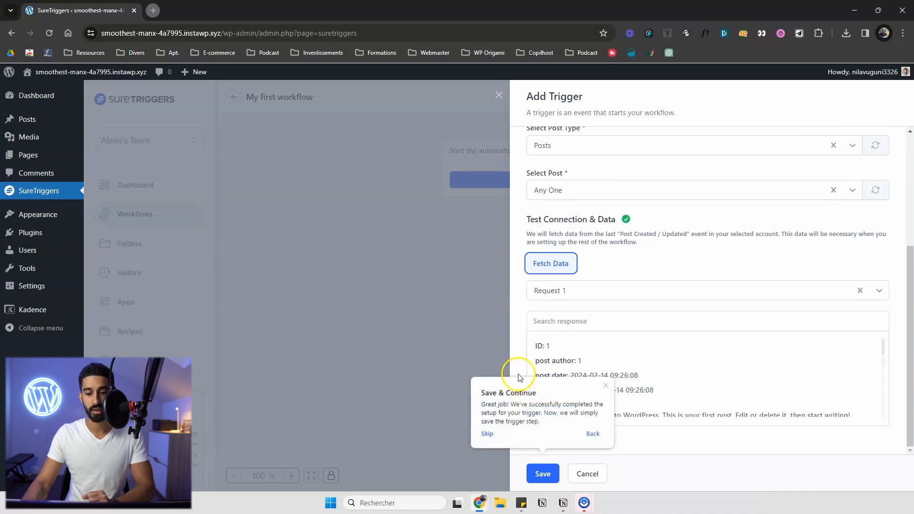
click(603, 386)
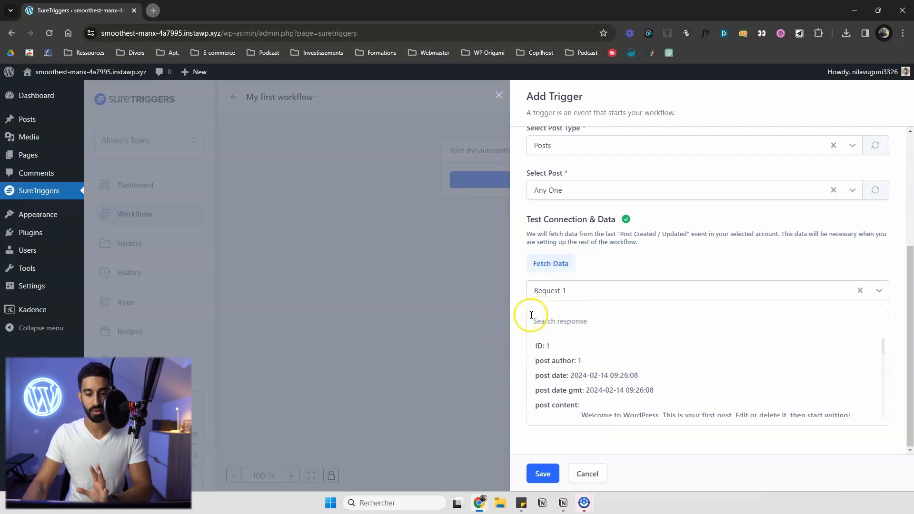
click(543, 474)
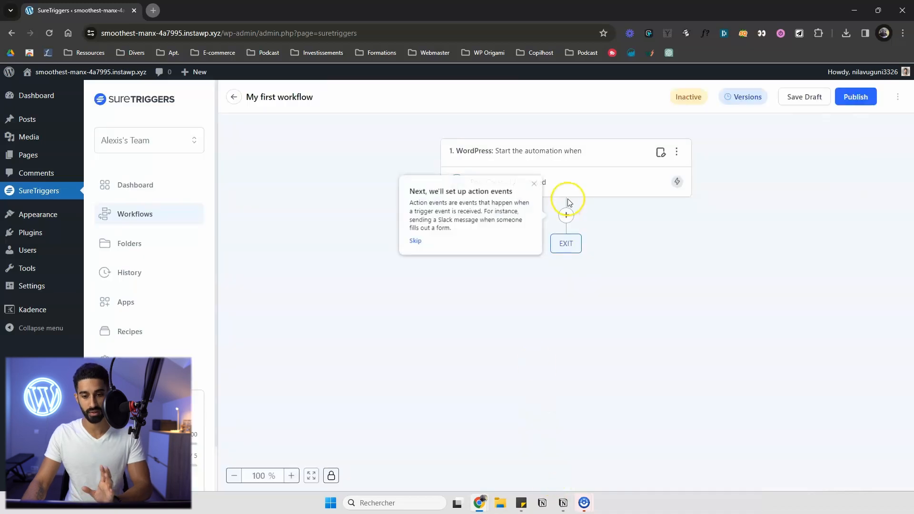
Step: Add an action step using LinkedIn with the Share an Article or Url event
click(567, 216)
click(506, 137)
click(506, 136)
click(661, 153)
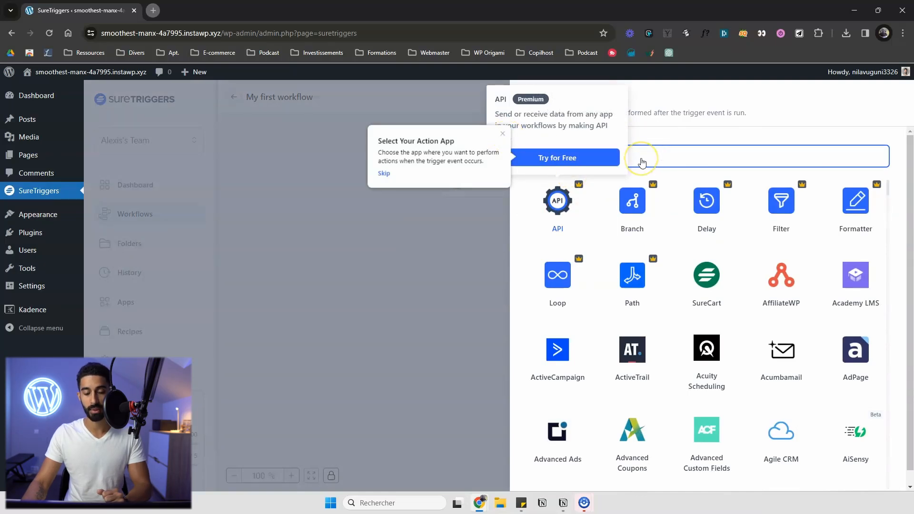
text(linke)
click(558, 196)
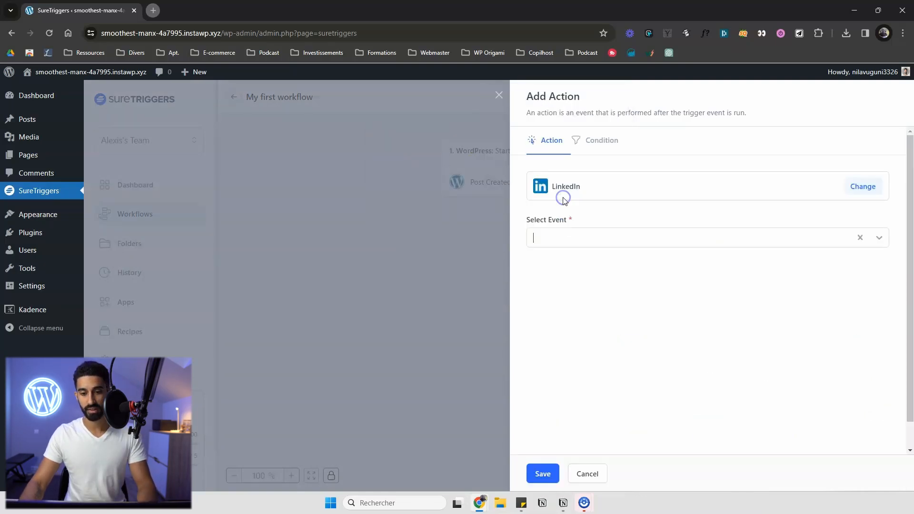
click(569, 210)
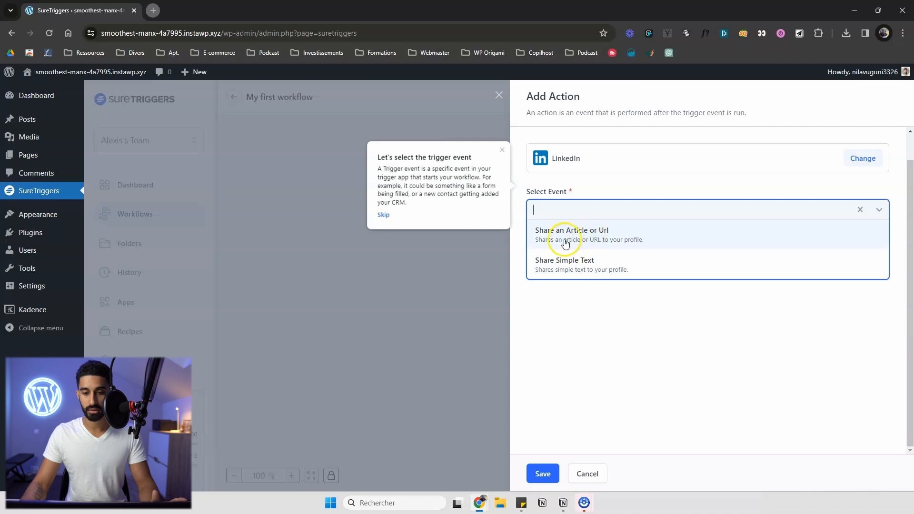
click(566, 271)
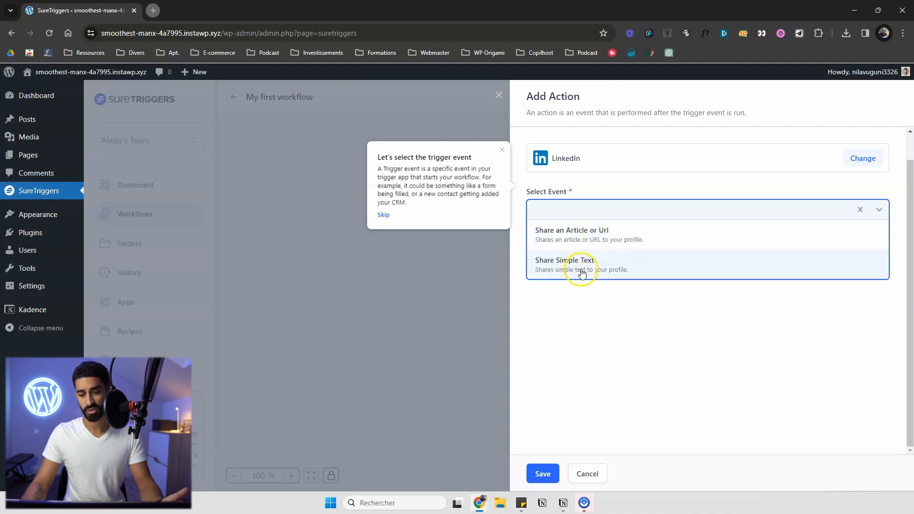
click(574, 233)
click(575, 257)
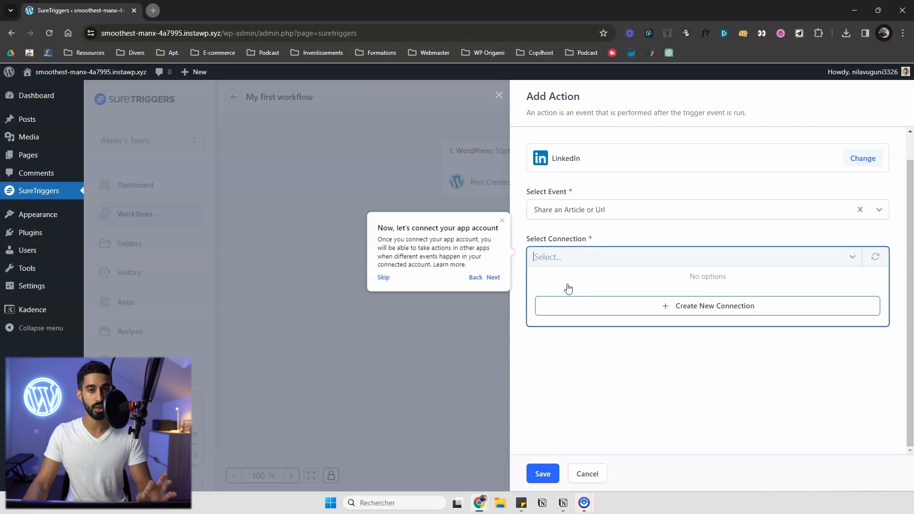
Step: Start a new LinkedIn connection, then return to the WordPress trigger's Update Trigger panel
click(705, 307)
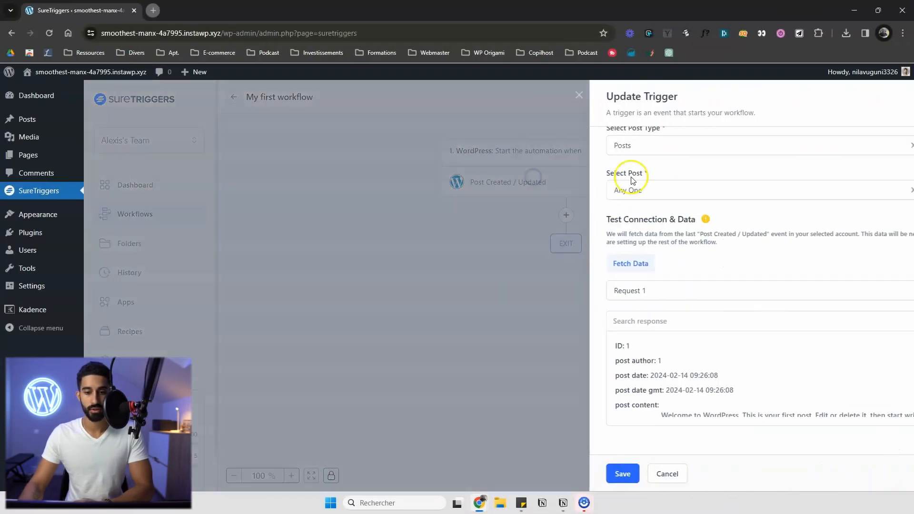
scroll(635, 179, up, 4)
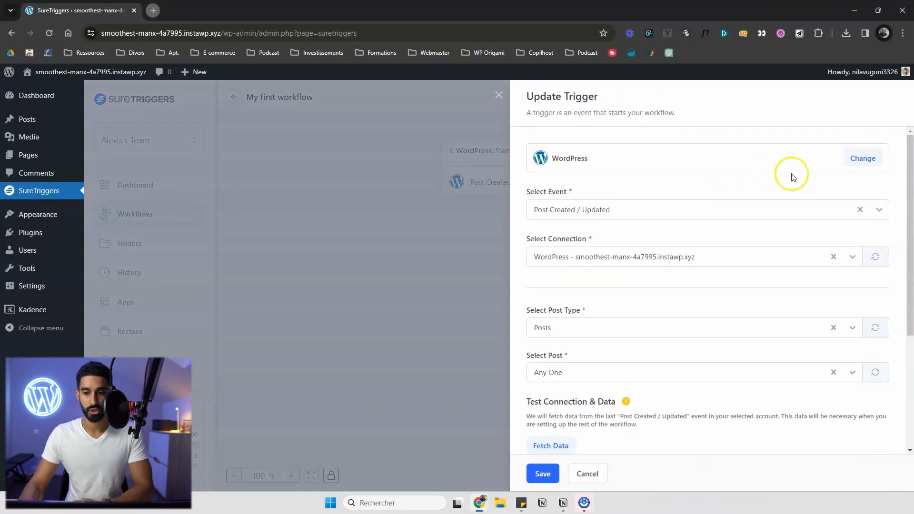
Step: Try switching the trigger to SureCart Order Created, then cancel to keep WordPress
click(855, 161)
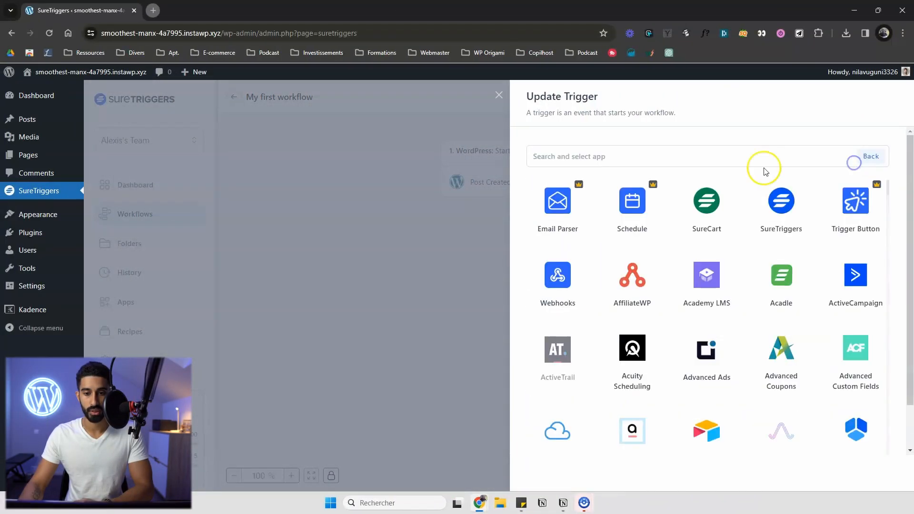
click(707, 200)
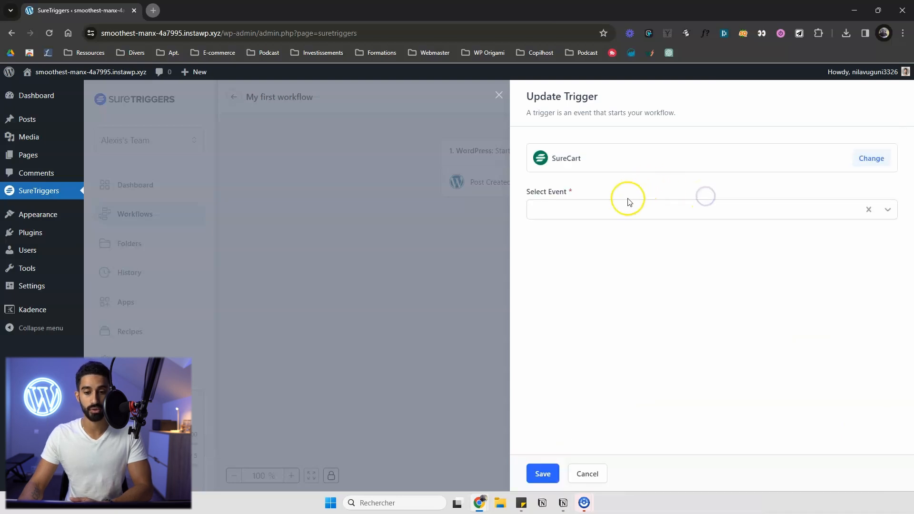
click(571, 209)
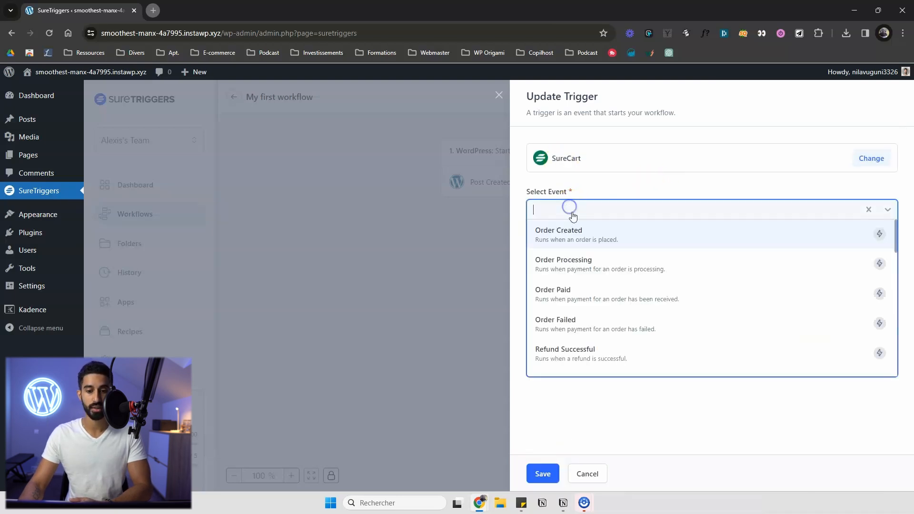
click(580, 242)
click(555, 256)
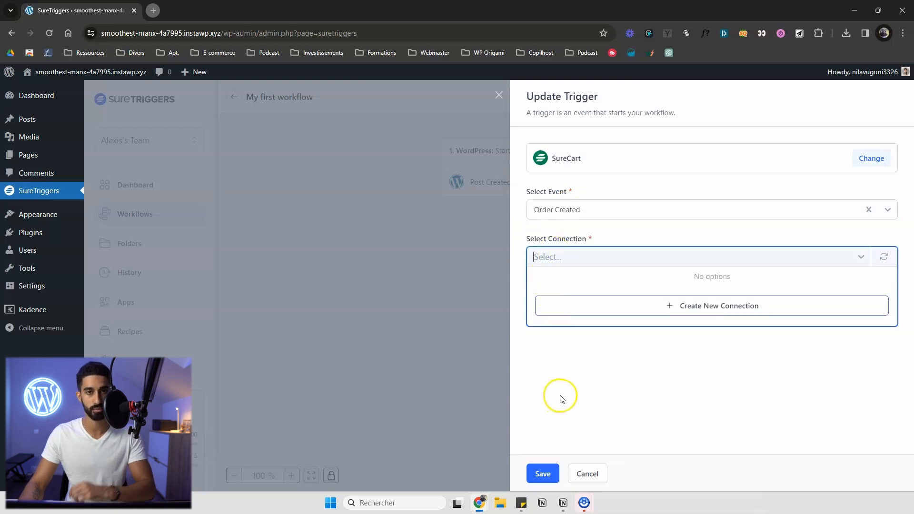
click(588, 473)
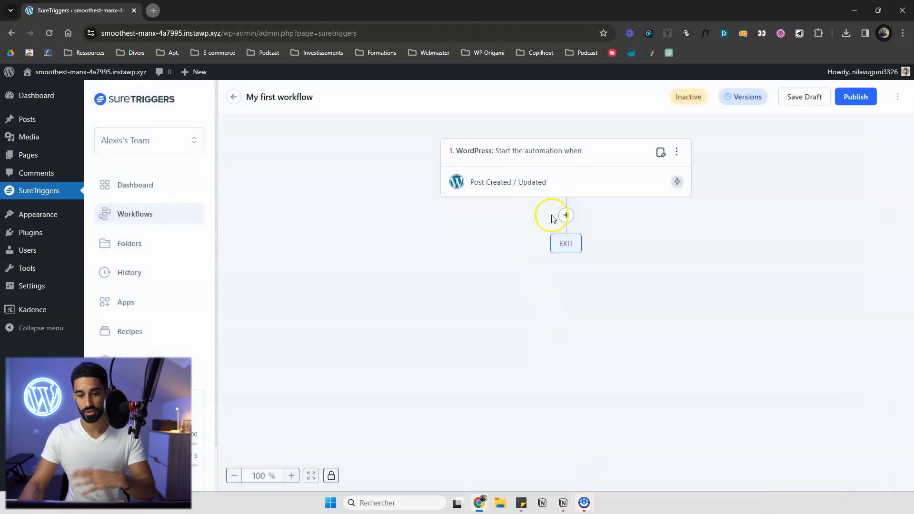
Step: Add an action step using Notion with the Create Database Item event
click(568, 216)
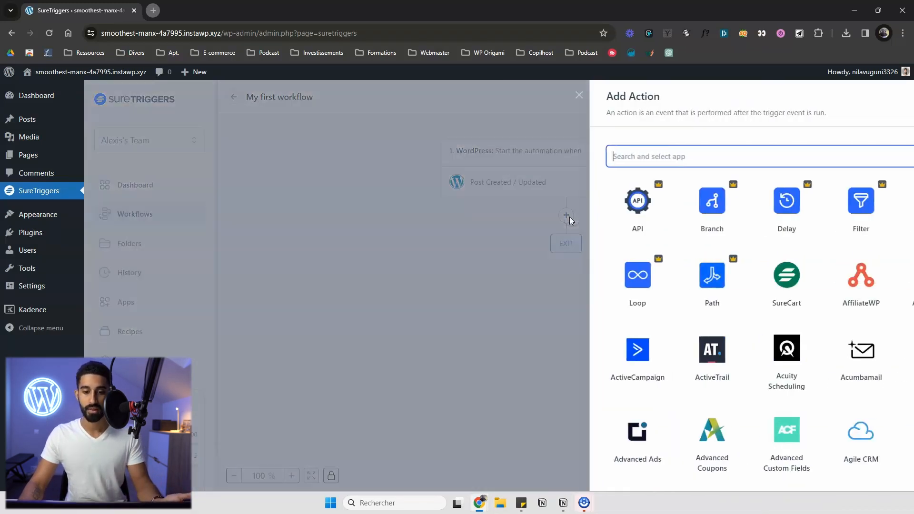
click(634, 157)
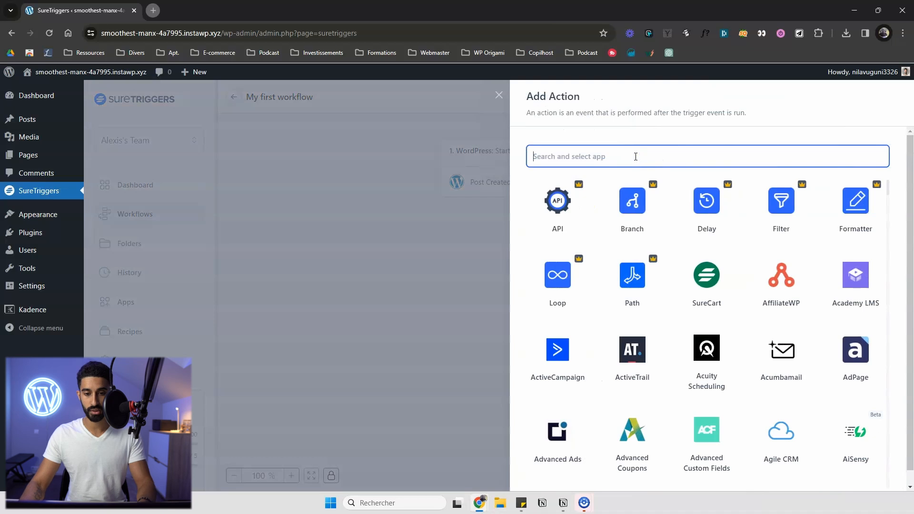
text(notio)
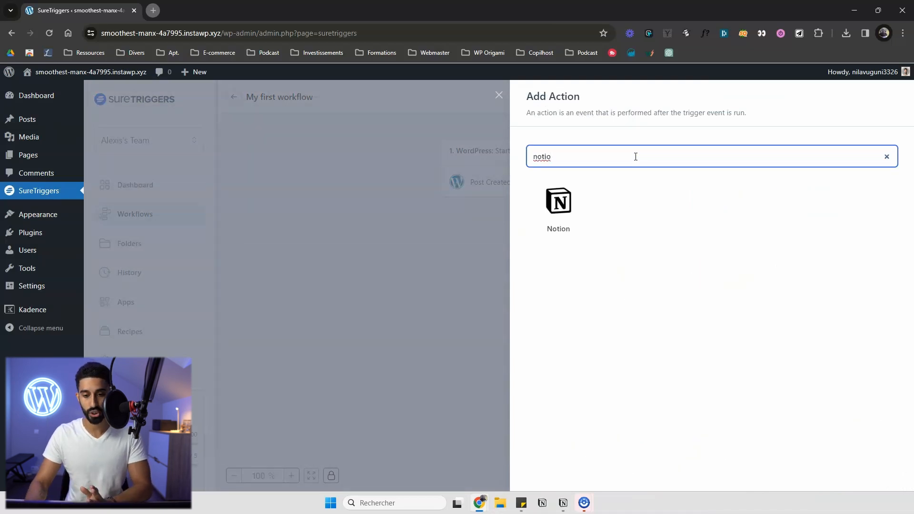
click(566, 199)
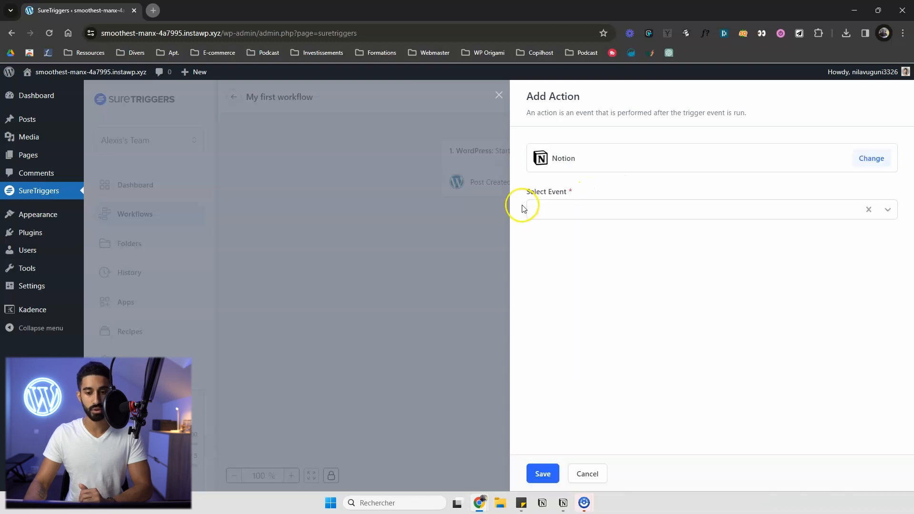
click(554, 235)
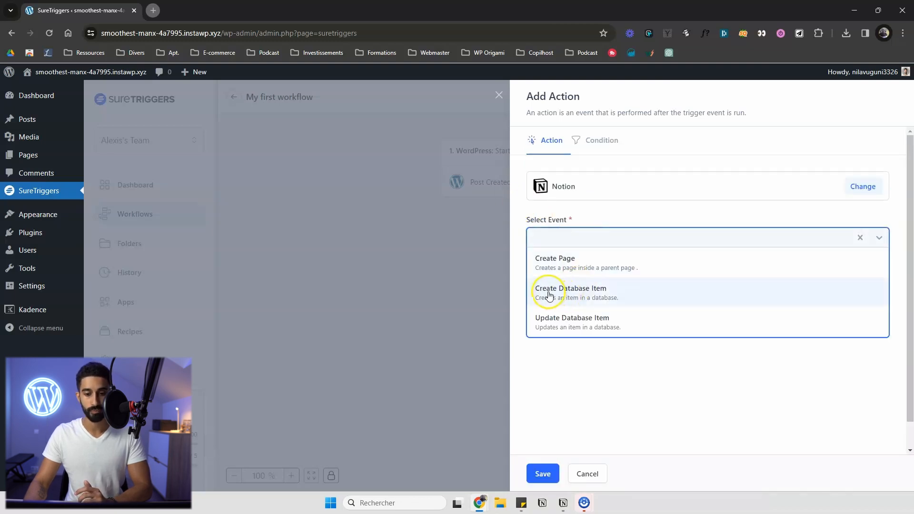
click(596, 301)
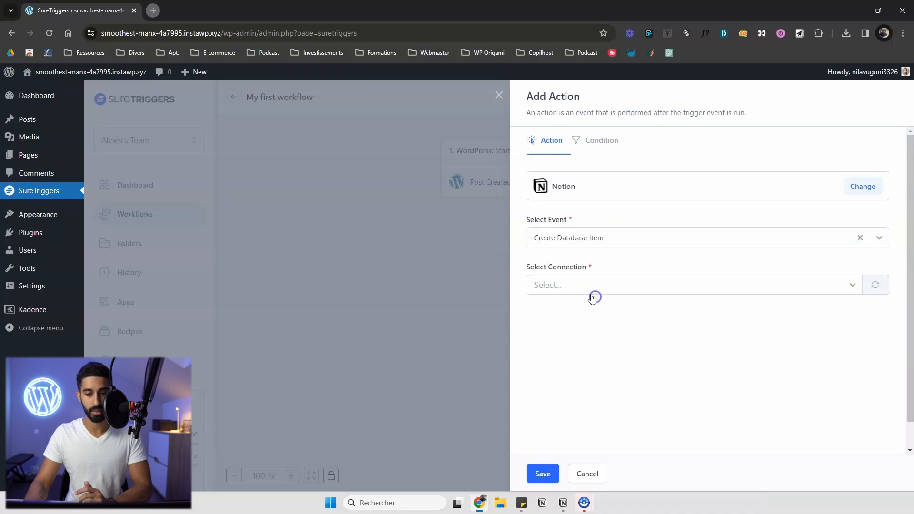
click(556, 285)
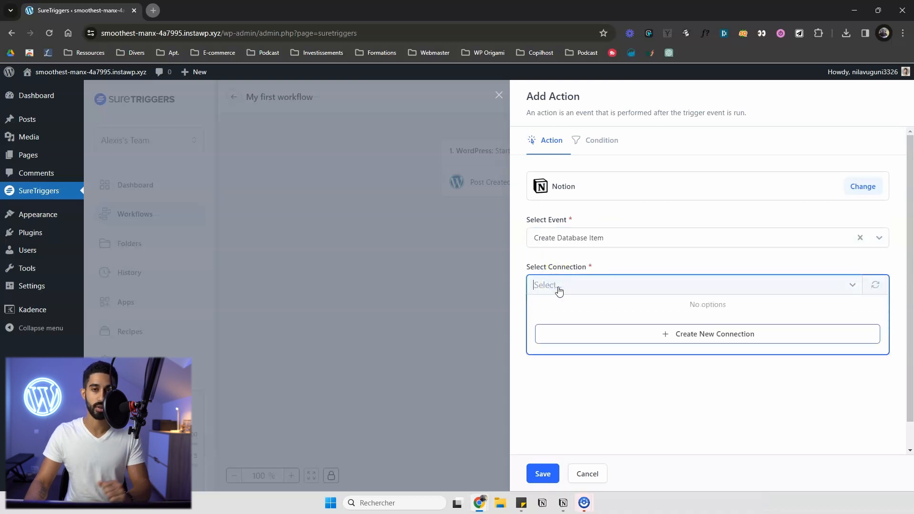